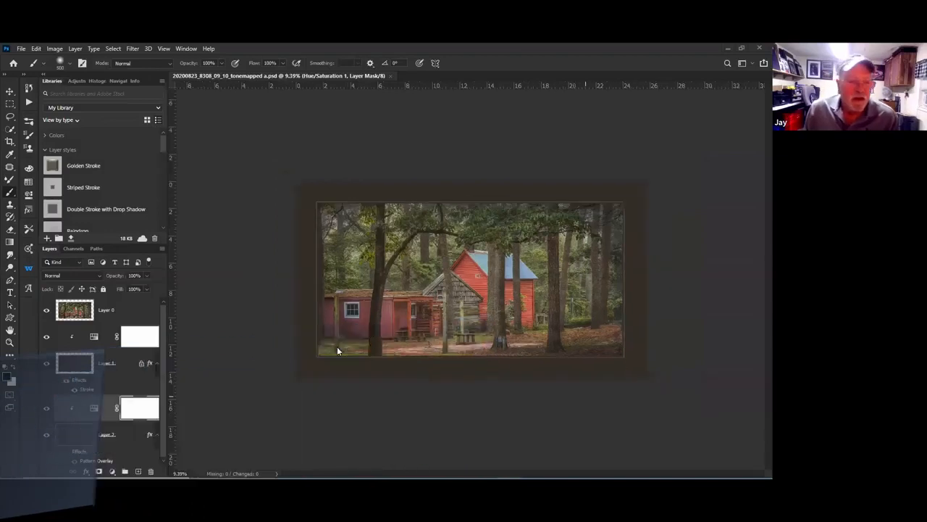
# Compare the picture's outer border with and without Layer 2's effects, leaving the effects shown
pyautogui.scroll(5, 258, 284)
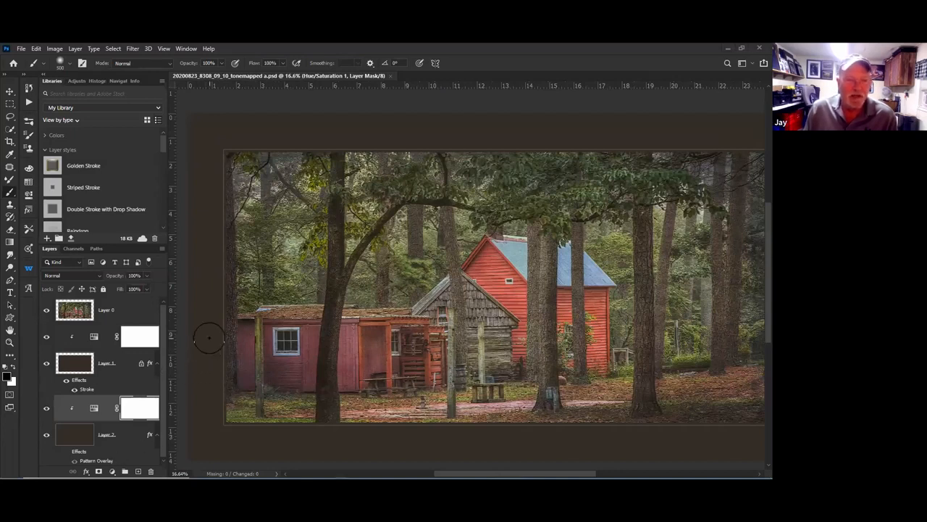
pyautogui.click(71, 453)
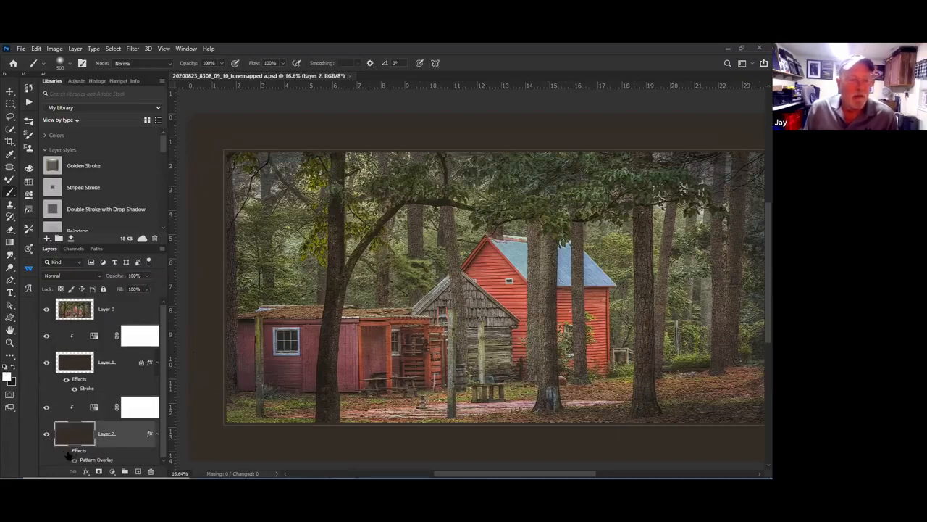
pyautogui.click(66, 450)
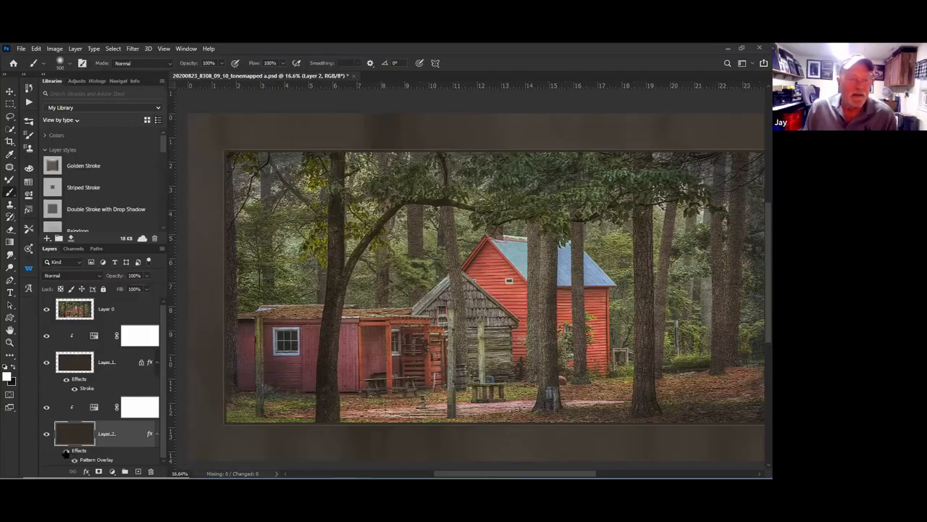
pyautogui.click(66, 450)
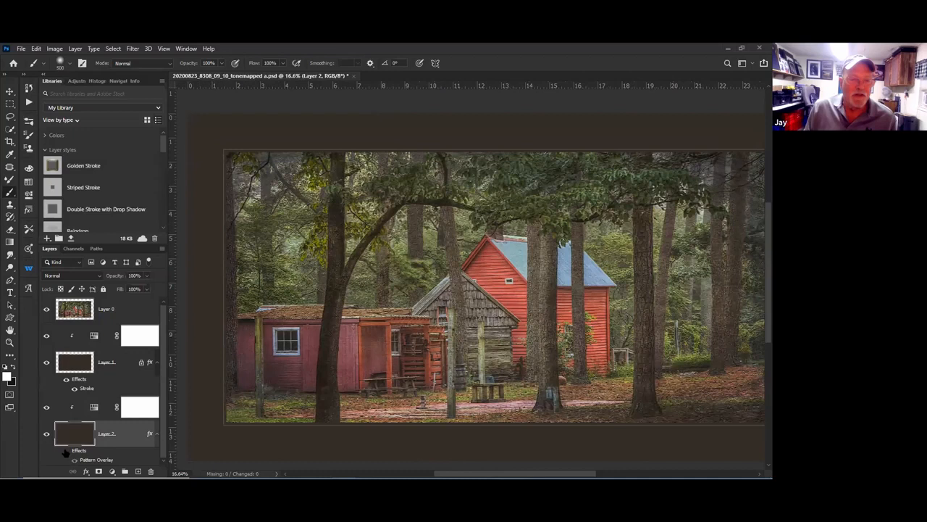
pyautogui.click(66, 450)
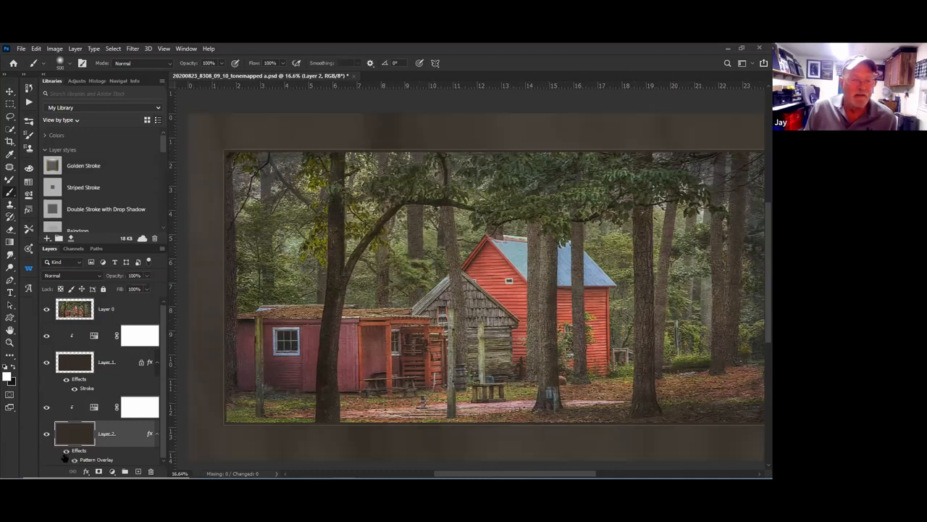
pyautogui.click(65, 457)
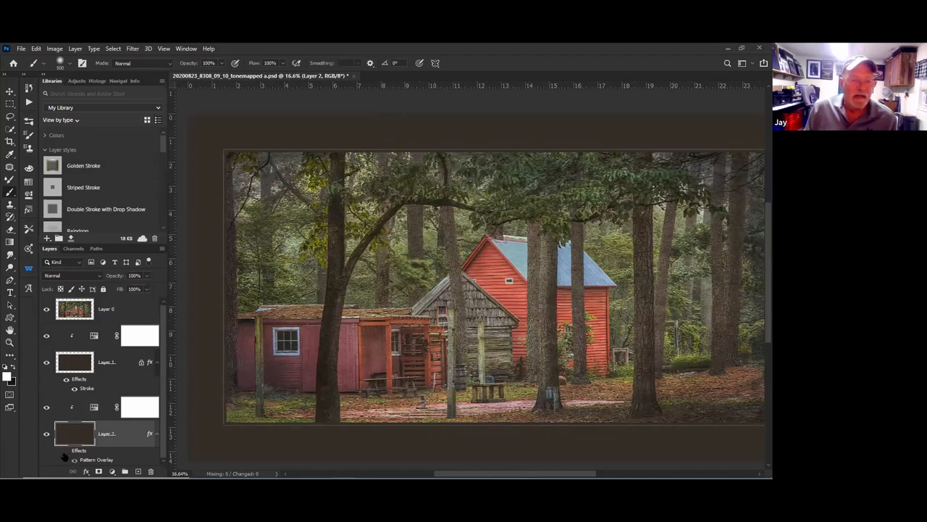
pyautogui.click(66, 451)
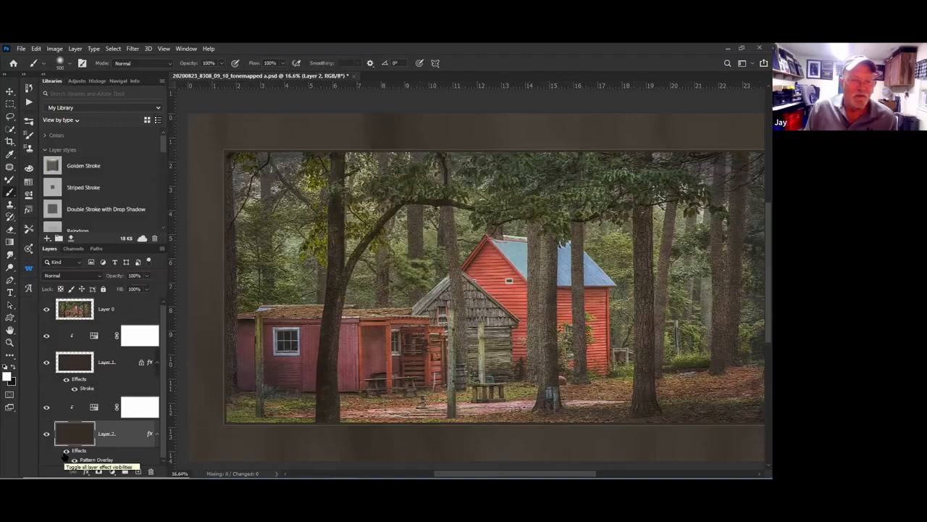
# Adjust Layer 2's Pattern Overlay to 536% scale and 9% opacity
pyautogui.doubleClick(119, 456)
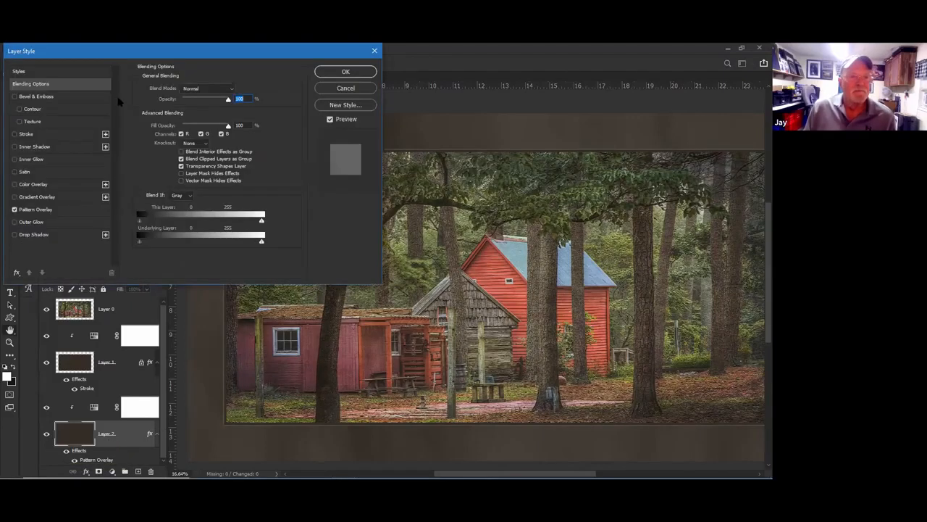
pyautogui.click(72, 211)
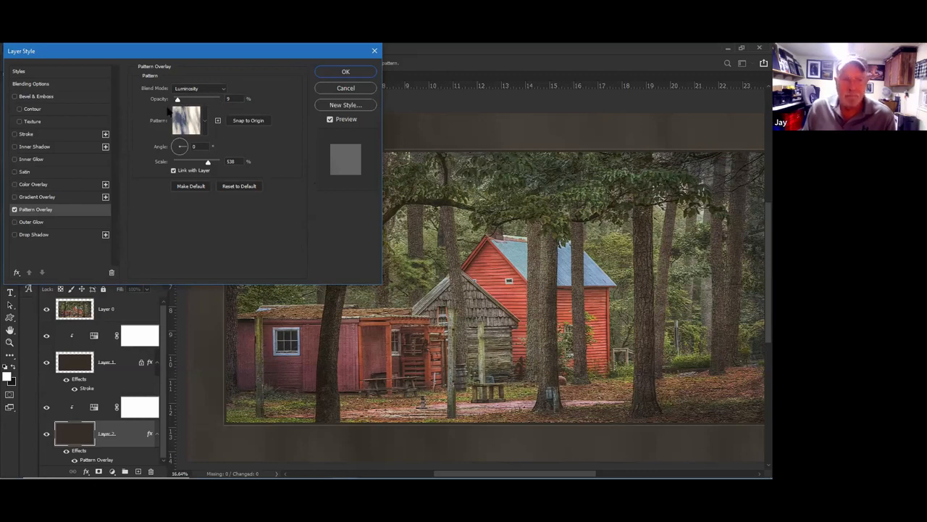
pyautogui.moveTo(208, 161); pyautogui.dragTo(209, 186)
pyautogui.click(208, 161)
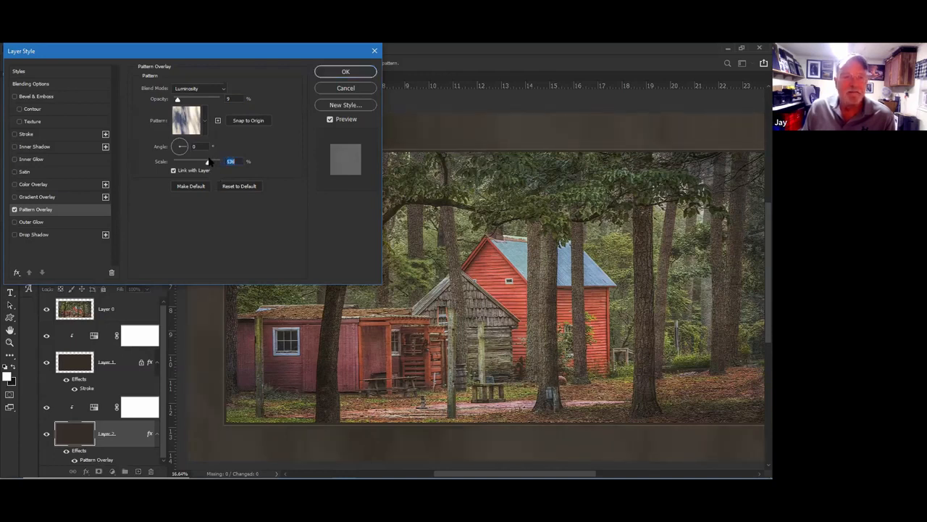
pyautogui.moveTo(181, 102); pyautogui.dragTo(181, 121)
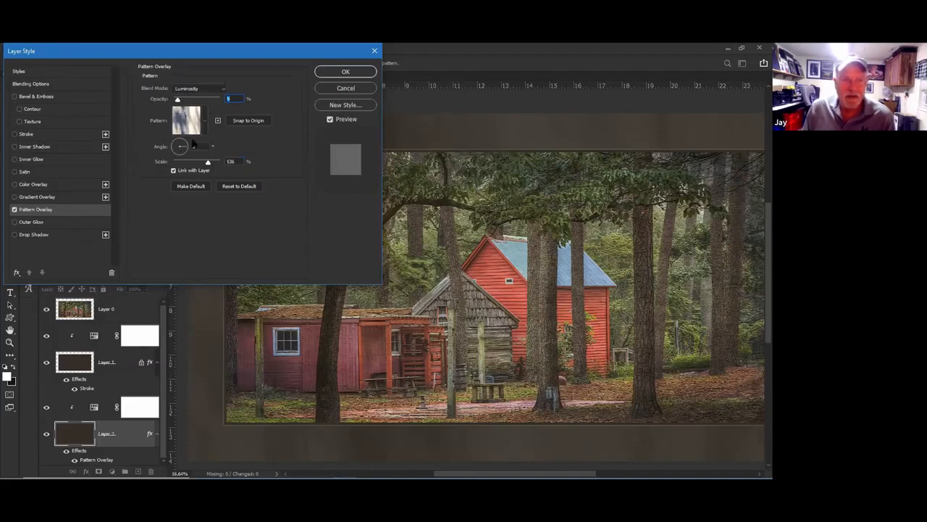
# Save the pattern overlay as a new named style in the current library, including layer effects, and locate it among the styles
pyautogui.click(341, 108)
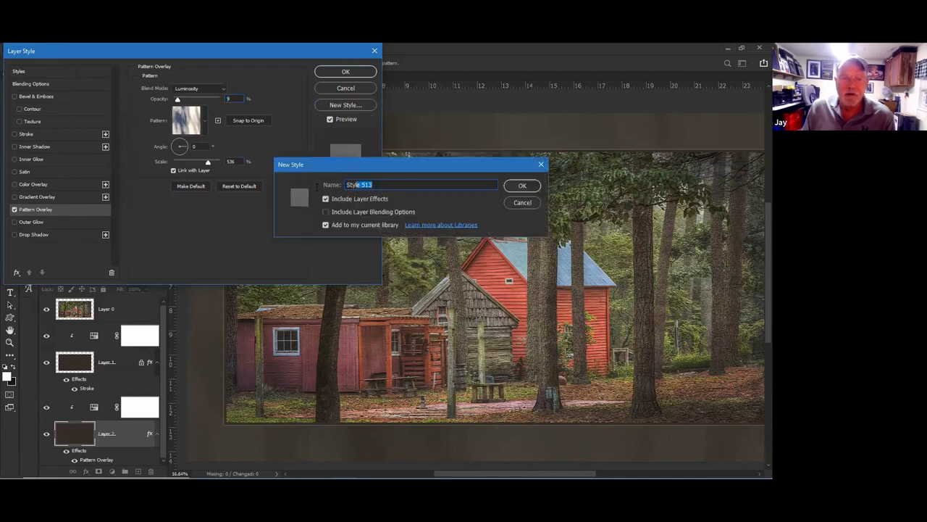
pyautogui.write('Jay patterrn 1')
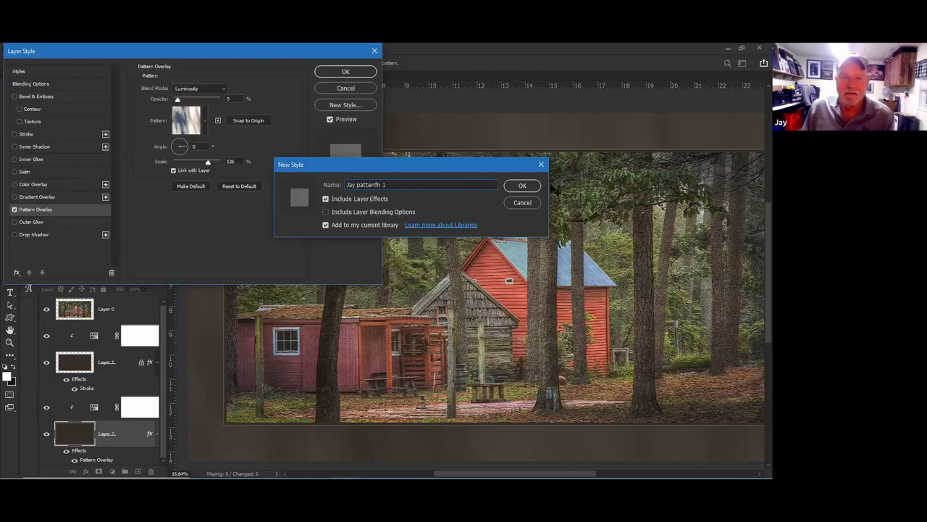
pyautogui.click(520, 186)
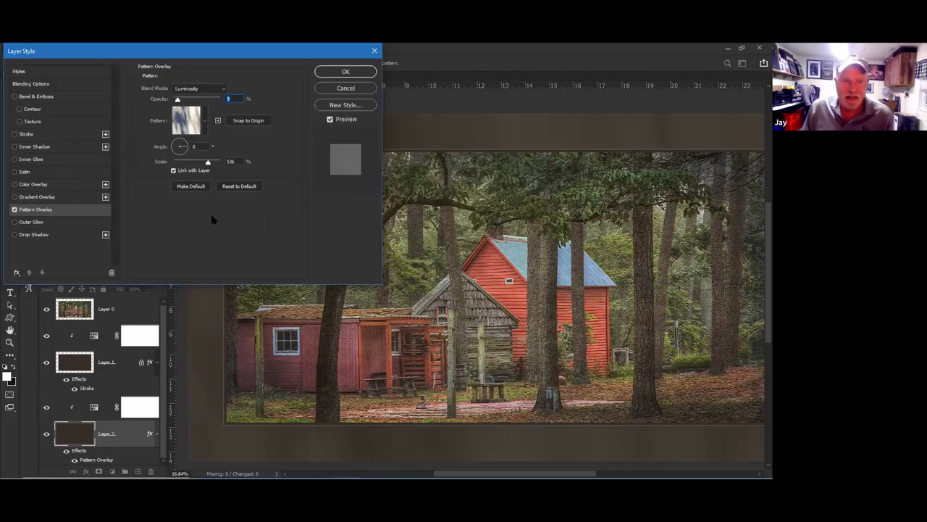
pyautogui.click(45, 71)
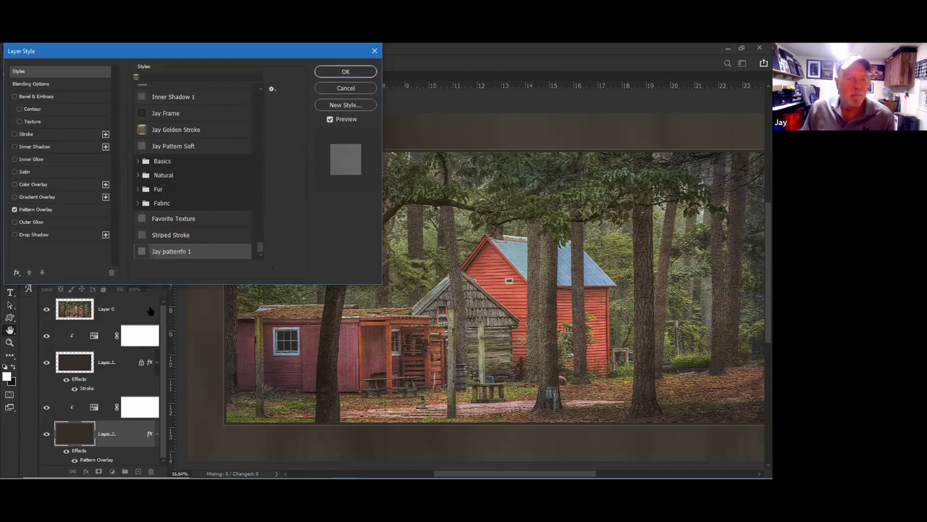
pyautogui.click(346, 88)
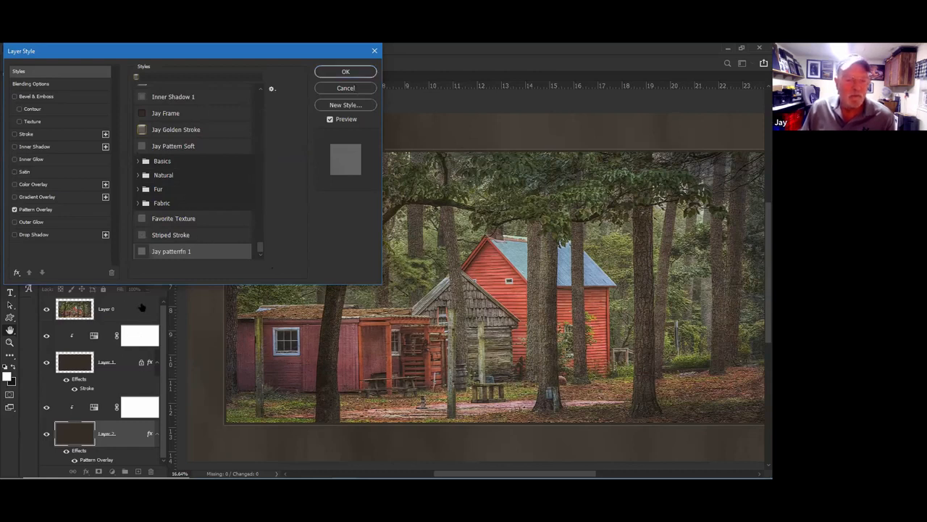
# Open the layer style settings of Layer 0 and show all effects in its effects list
pyautogui.click(145, 307)
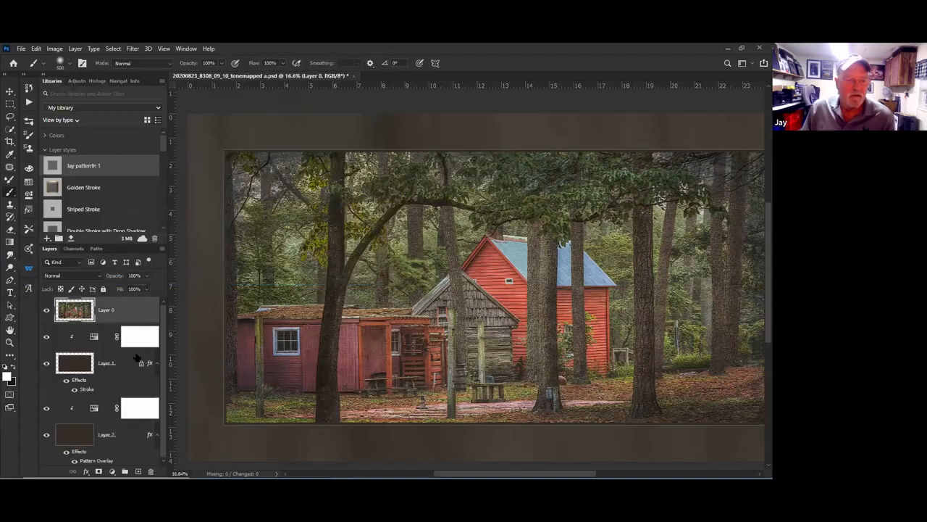
pyautogui.doubleClick(133, 307)
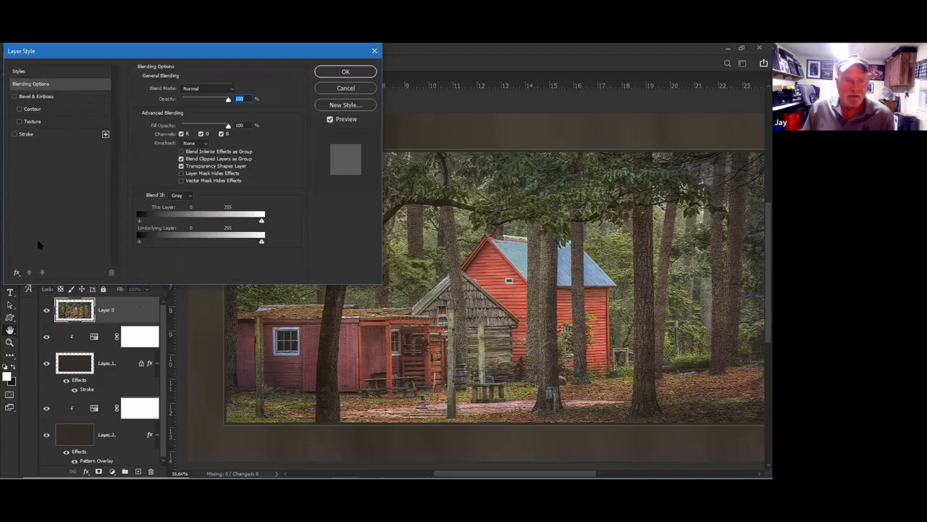
pyautogui.click(17, 273)
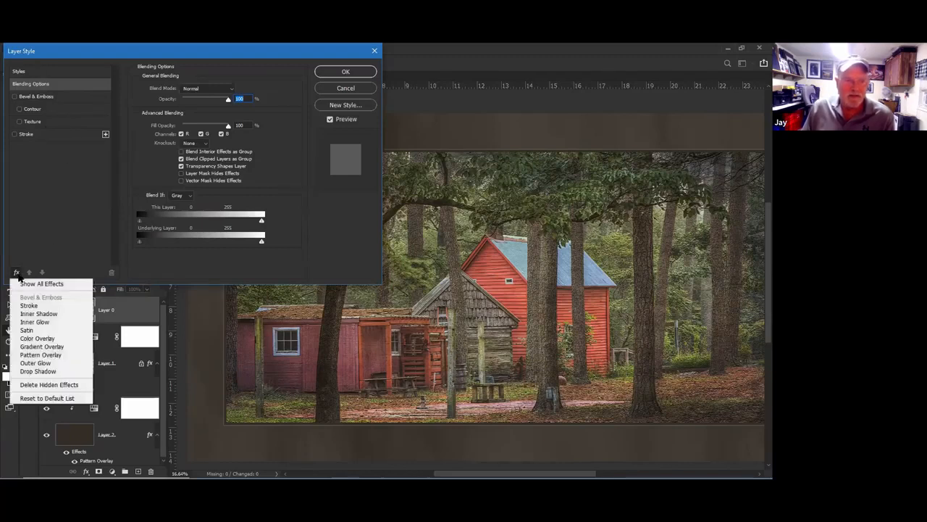
pyautogui.click(42, 283)
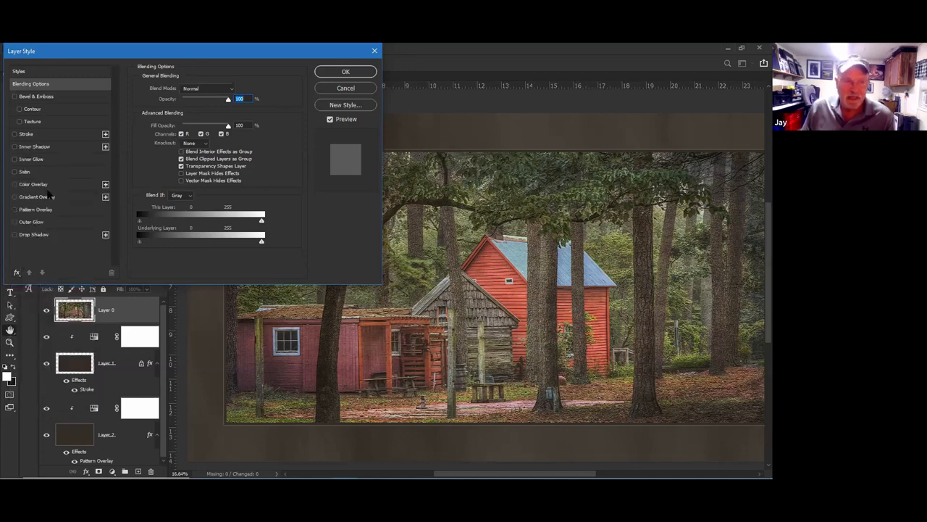
# Try the saved custom golden stroke style, listed just above the soft pattern style, on Layer 0
pyautogui.click(21, 71)
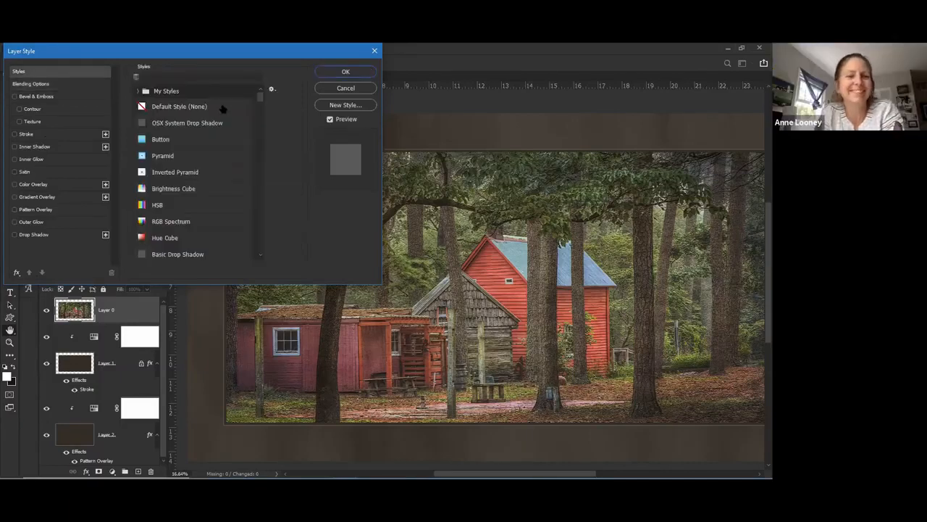
pyautogui.moveTo(260, 101); pyautogui.dragTo(264, 252)
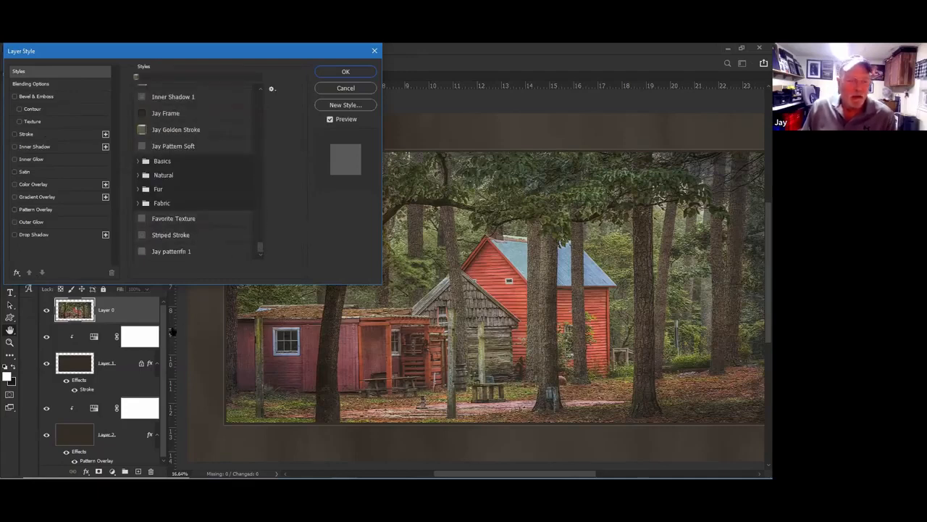
pyautogui.click(194, 131)
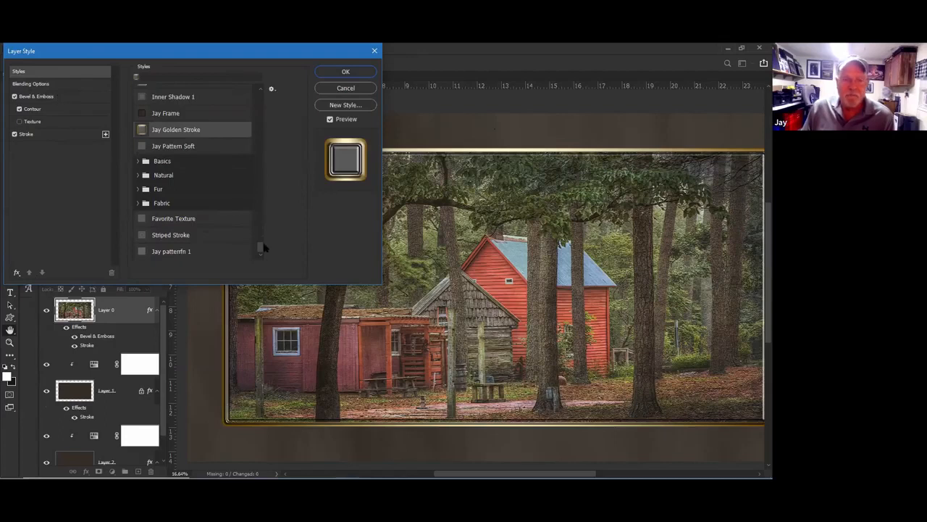
# Review Layer 0's bevel and contour settings, try a wider golden gradient stroke, and discard the style changes
pyautogui.click(73, 97)
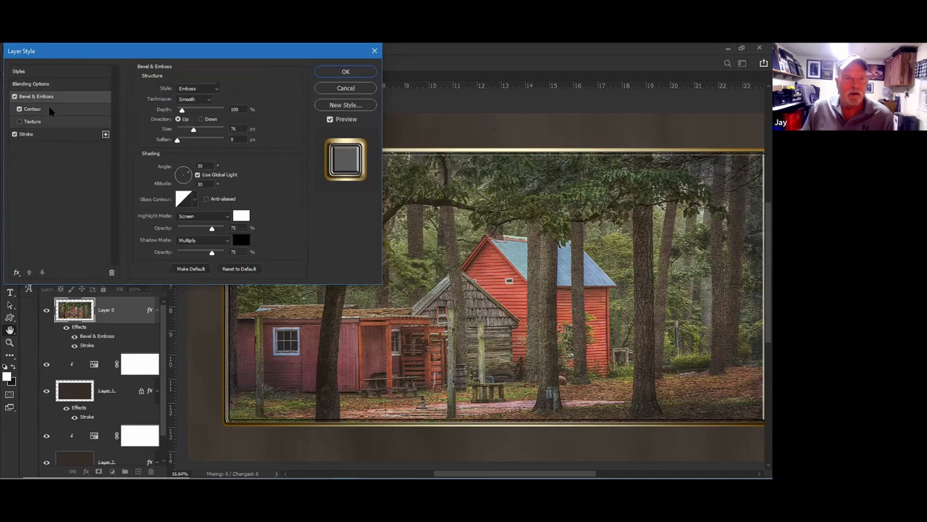
pyautogui.click(48, 106)
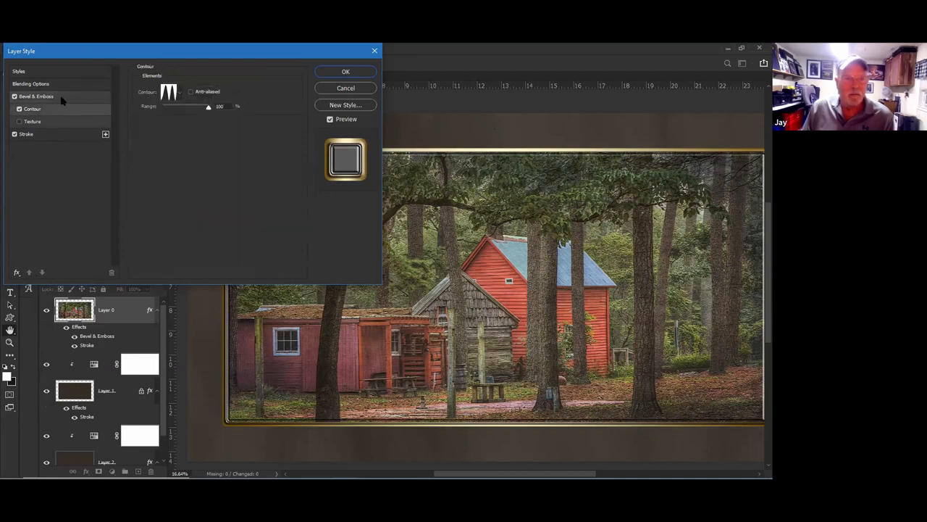
pyautogui.click(58, 135)
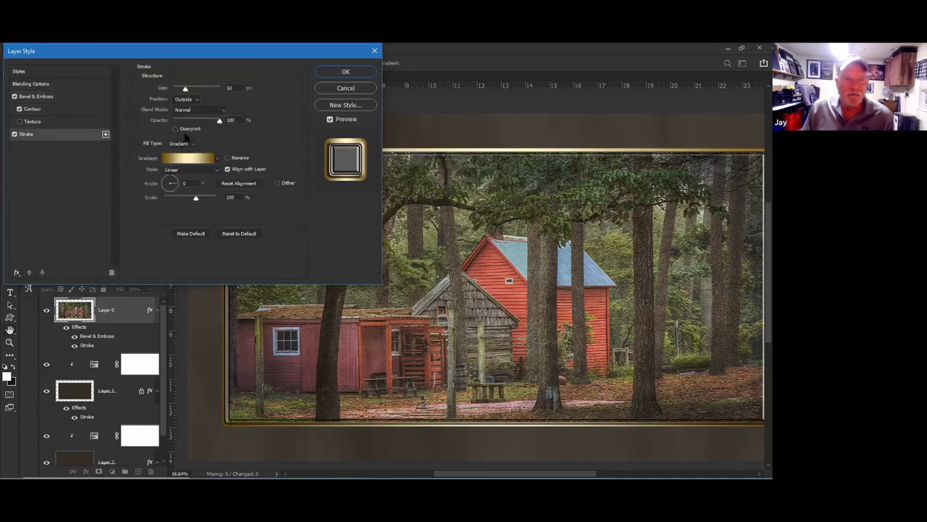
pyautogui.moveTo(187, 90); pyautogui.dragTo(195, 88)
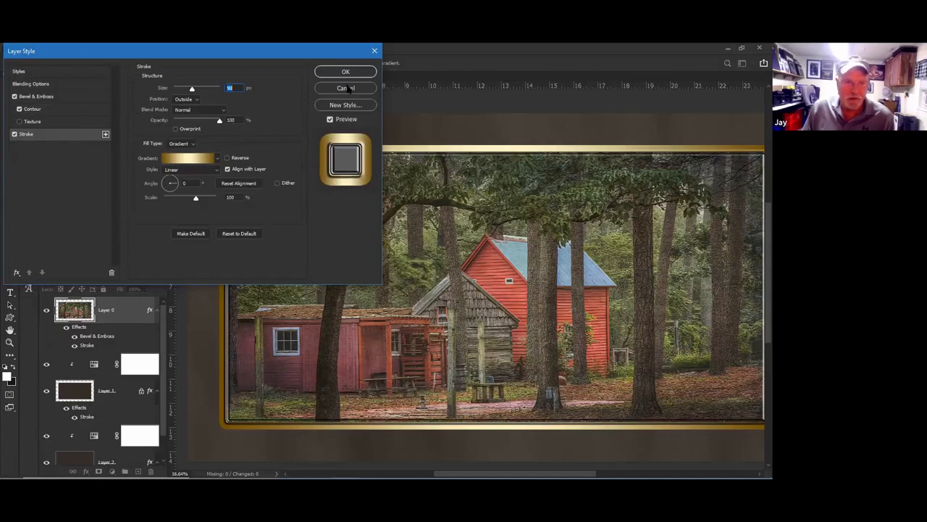
pyautogui.click(347, 88)
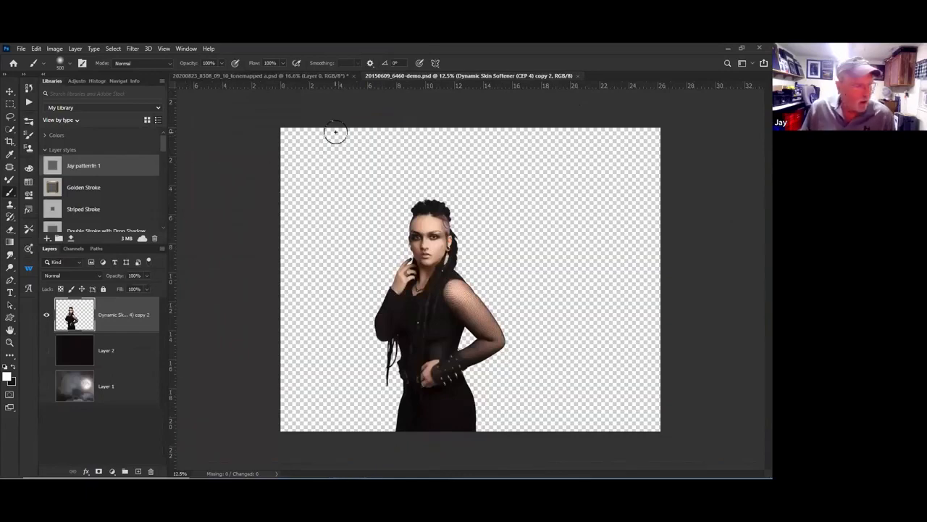
# Show Layer 1's cloudy moon background behind the cut-out woman in the demo document
pyautogui.scroll(-2, 189, 149)
pyautogui.scroll(1, 189, 149)
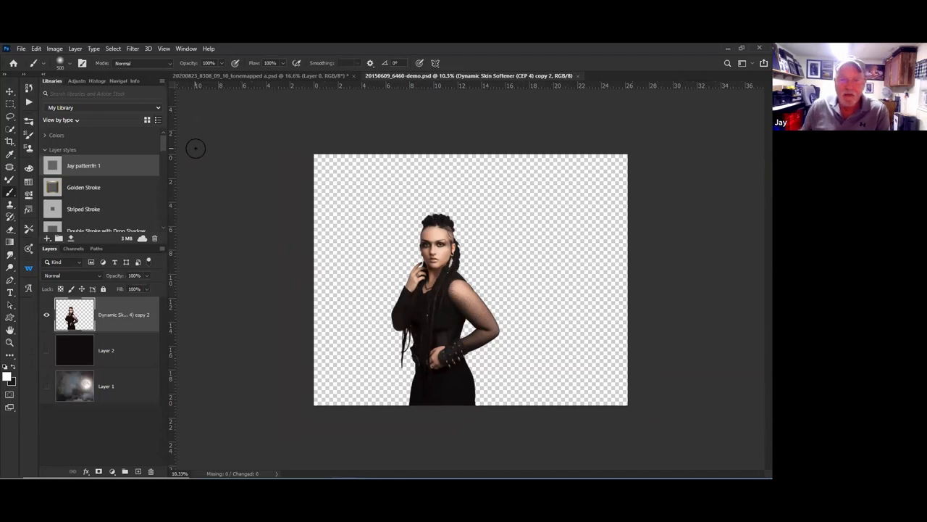
pyautogui.hotkey('ctrl', '+')
pyautogui.scroll(3, 357, 305)
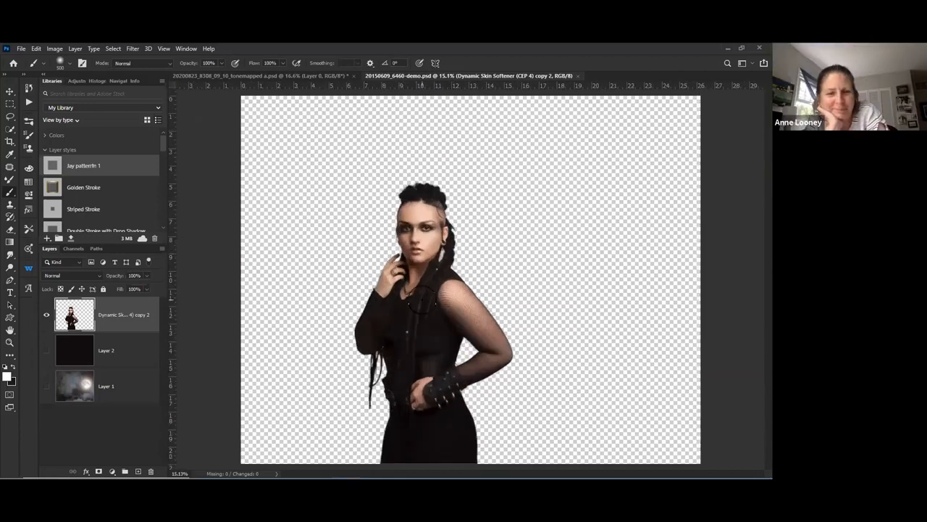
pyautogui.scroll(2, 438, 301)
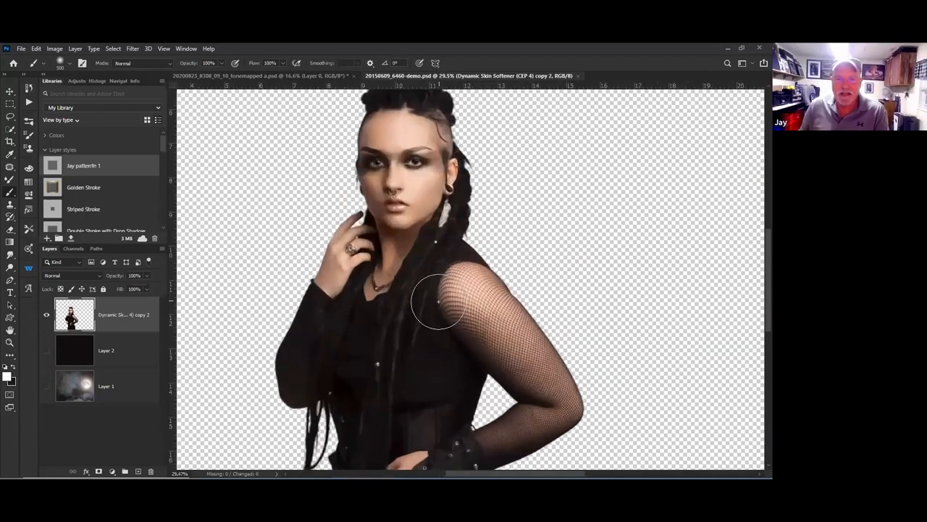
pyautogui.scroll(-4, 439, 300)
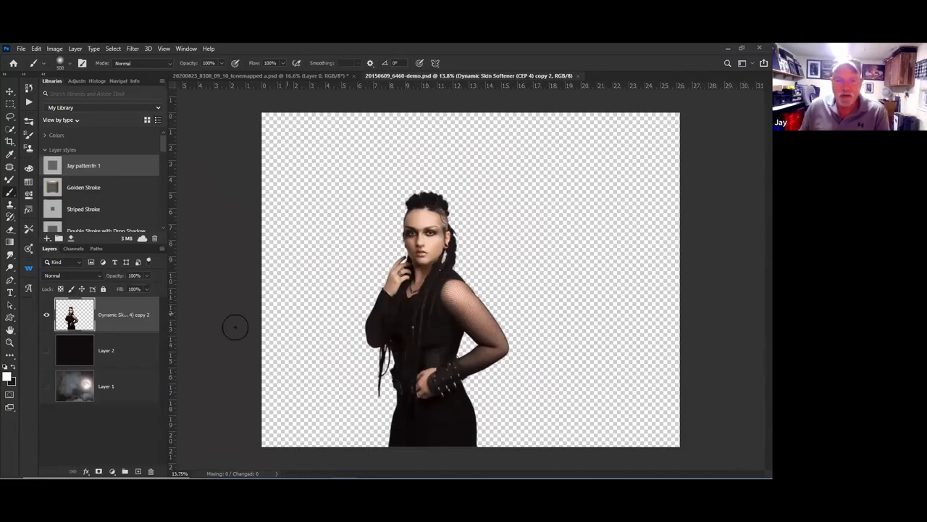
pyautogui.click(46, 387)
pyautogui.scroll(2, 539, 362)
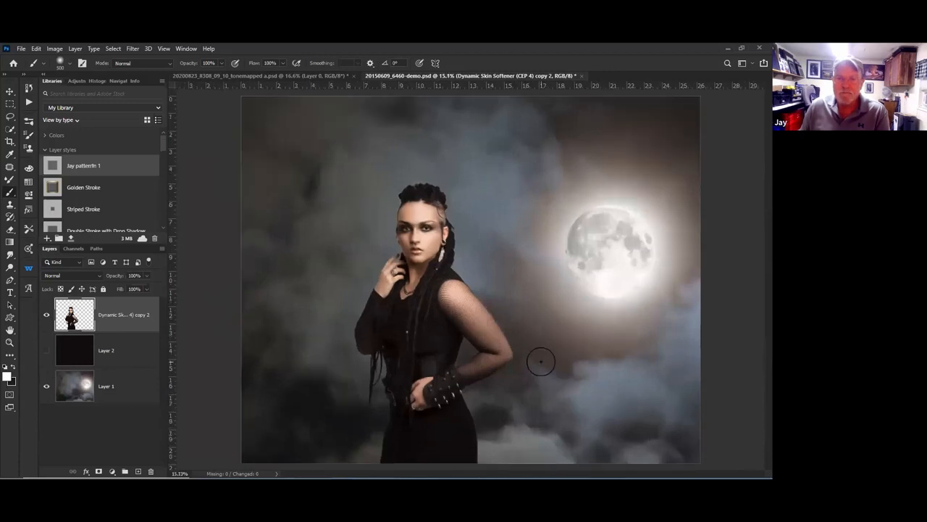
pyautogui.scroll(1, 586, 389)
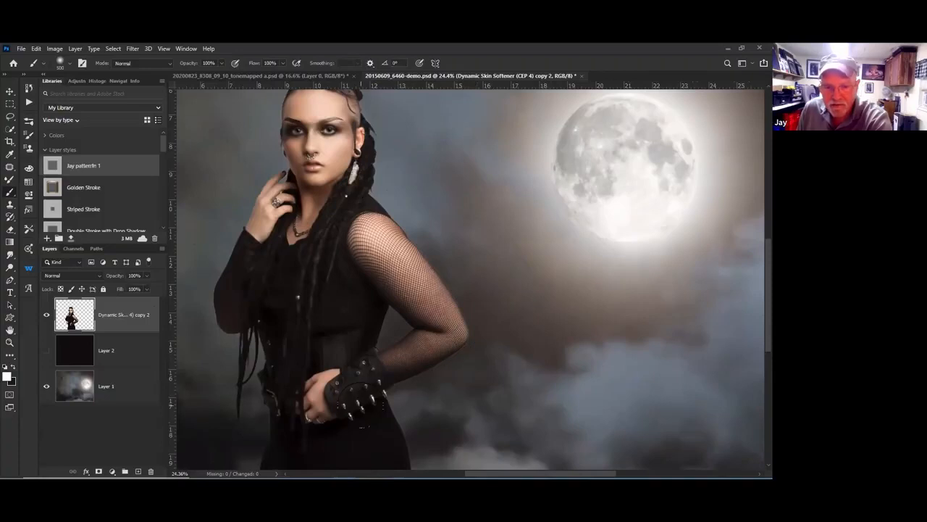
pyautogui.scroll(1, 536, 298)
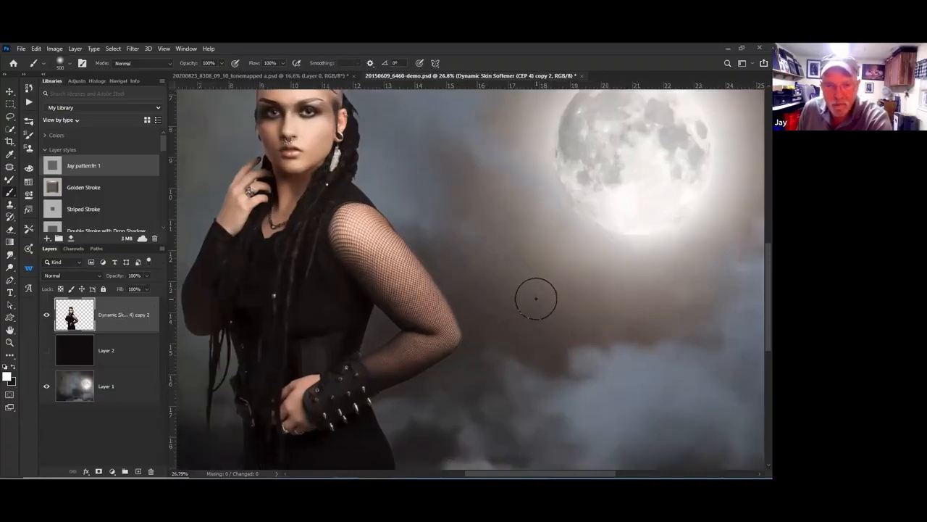
# Show Layer 2's dark background behind the woman and examine the edge of her fishnet-covered arm close up
pyautogui.scroll(-2, 536, 298)
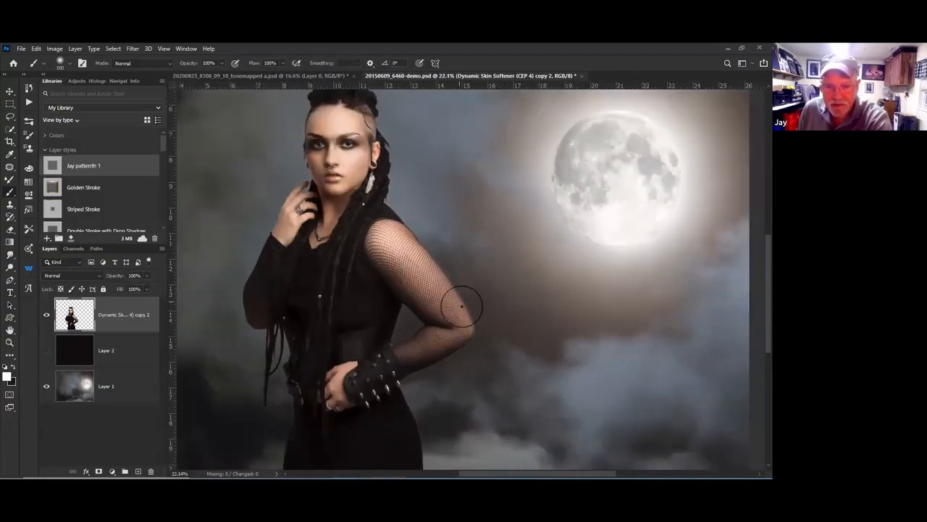
pyautogui.scroll(-1, 549, 326)
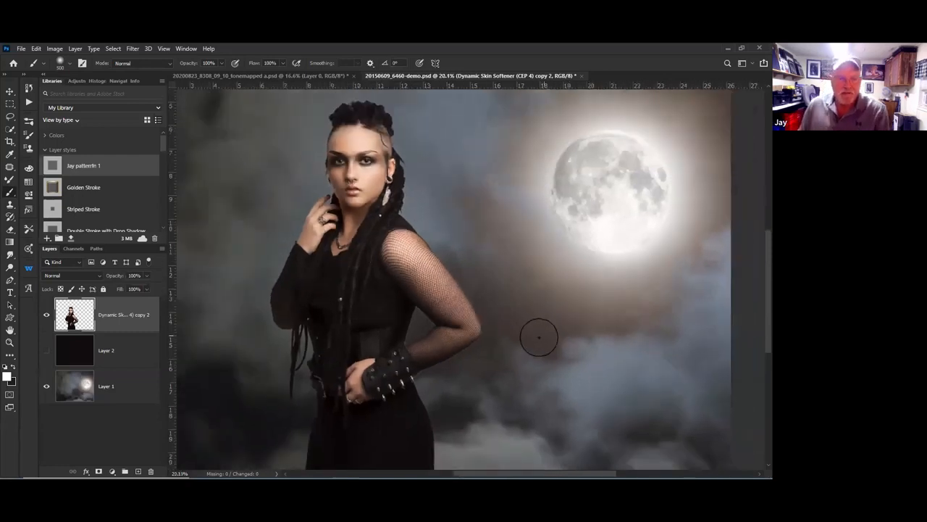
pyautogui.click(46, 351)
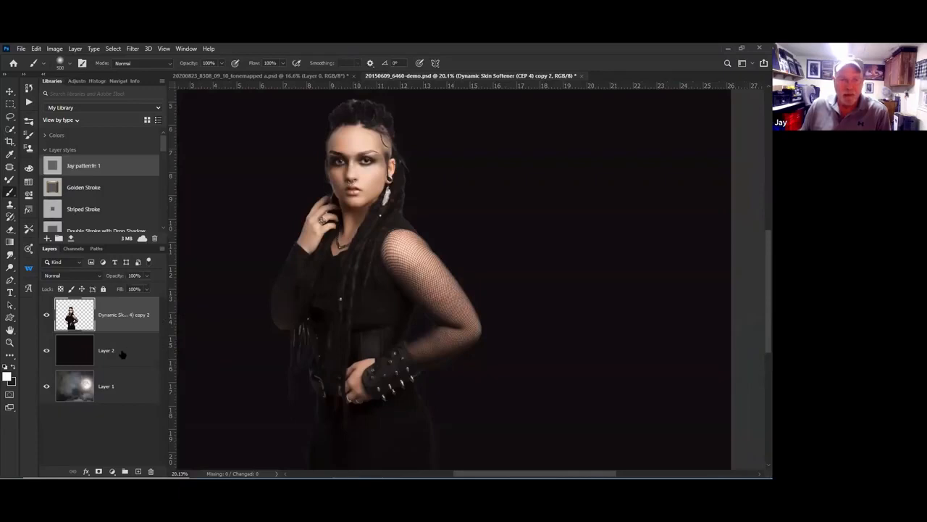
pyautogui.scroll(8, 439, 269)
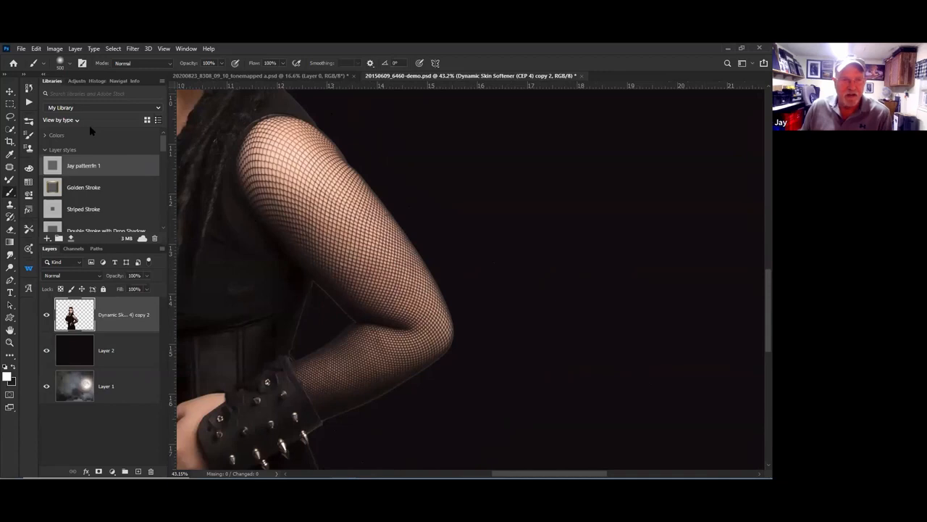
# Remove the white matte from the cut-out woman's layer
pyautogui.click(54, 48)
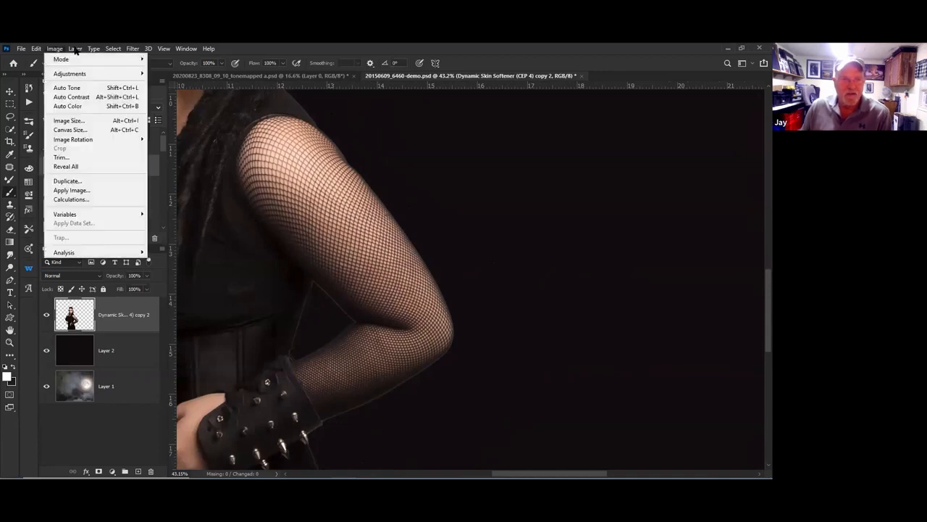
pyautogui.click(74, 49)
pyautogui.click(75, 50)
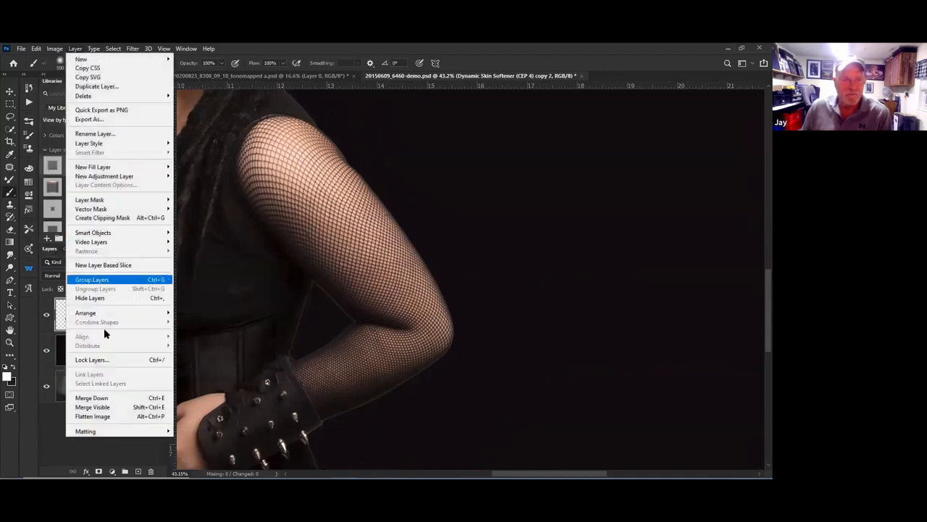
pyautogui.moveTo(83, 433)
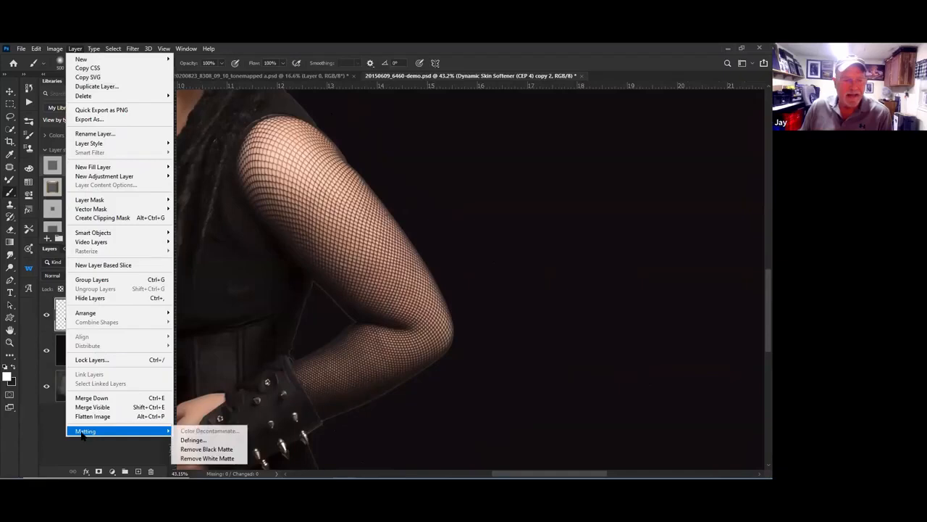
pyautogui.click(221, 459)
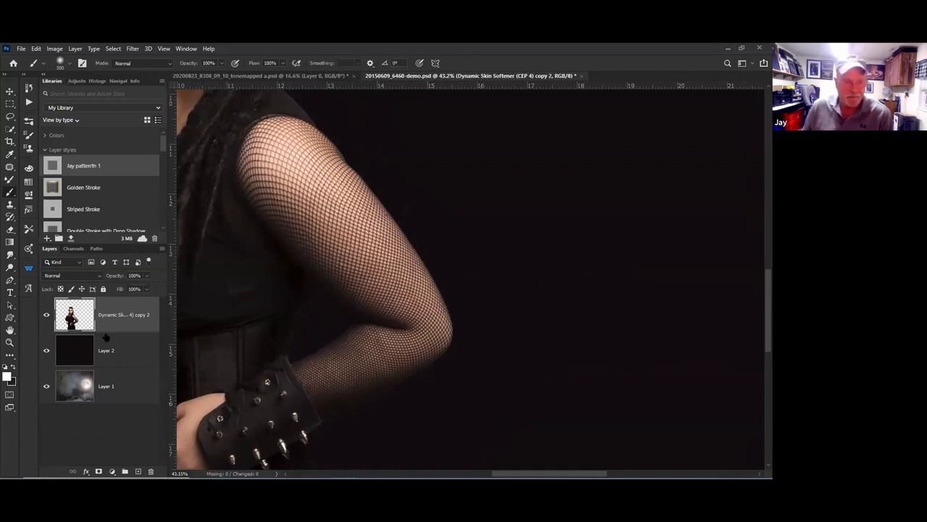
# Hide Layer 2 to check the woman's edges against the moon background, and show the dark layer again
pyautogui.scroll(-3, 362, 319)
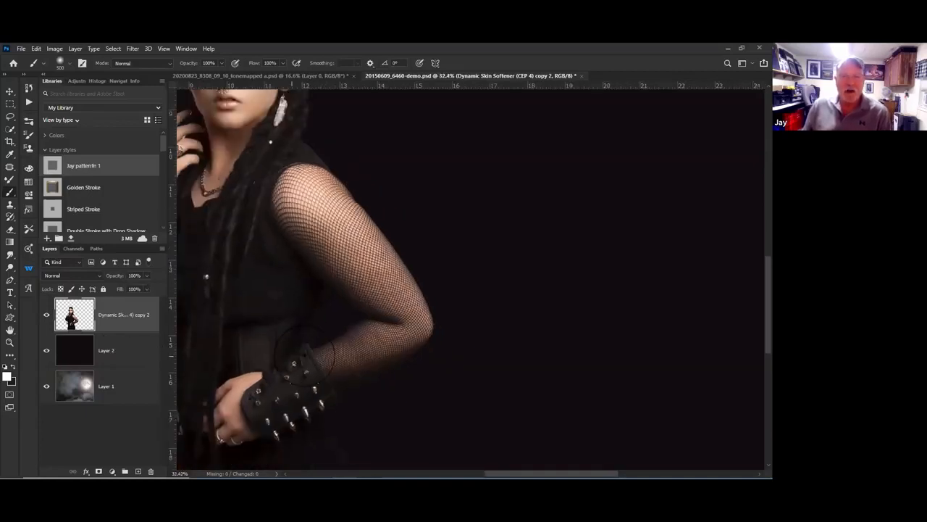
pyautogui.scroll(-2, 305, 355)
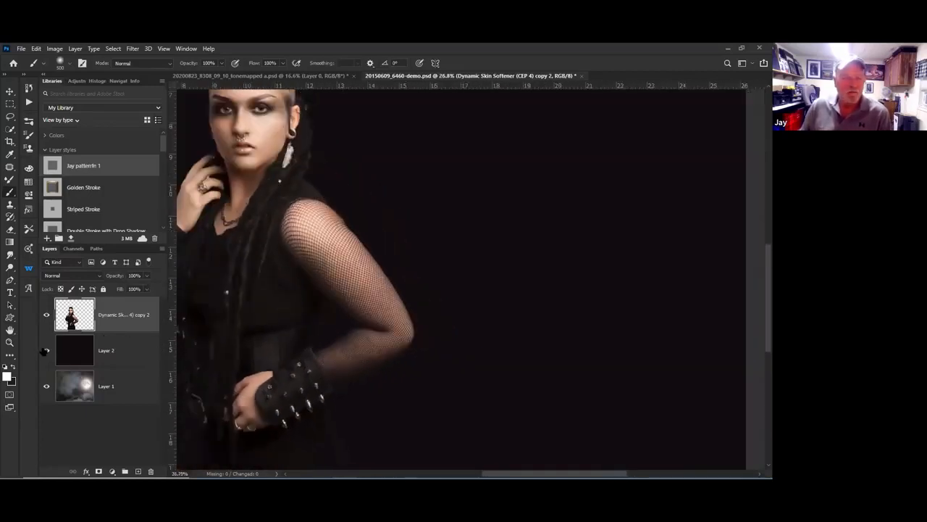
pyautogui.click(45, 351)
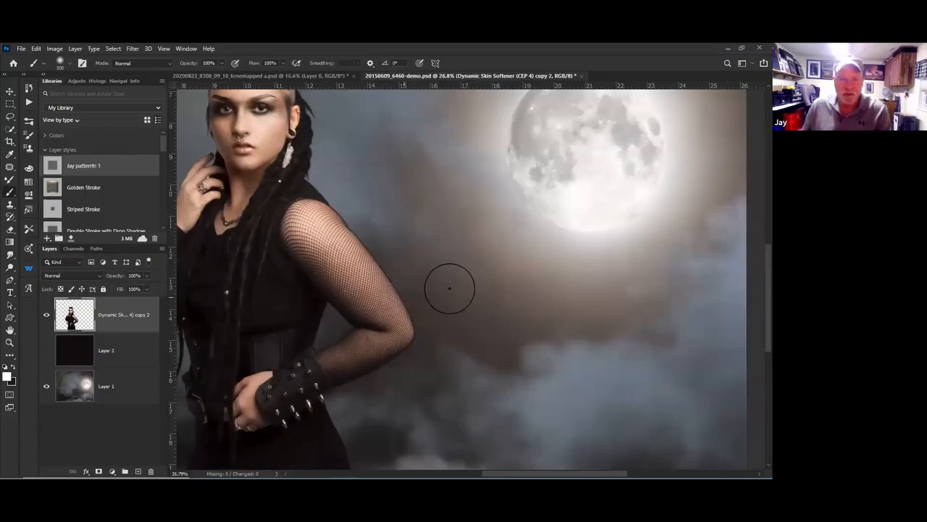
pyautogui.scroll(-3, 573, 184)
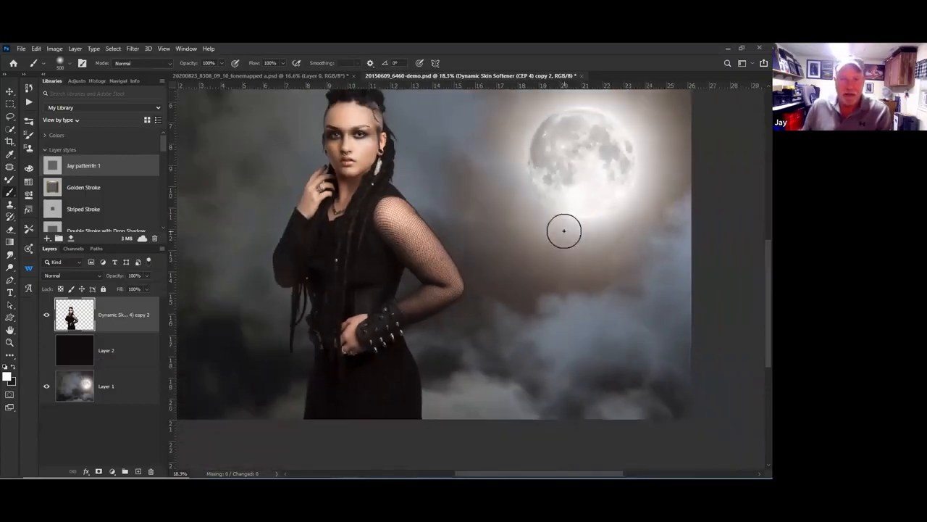
pyautogui.scroll(3, 558, 261)
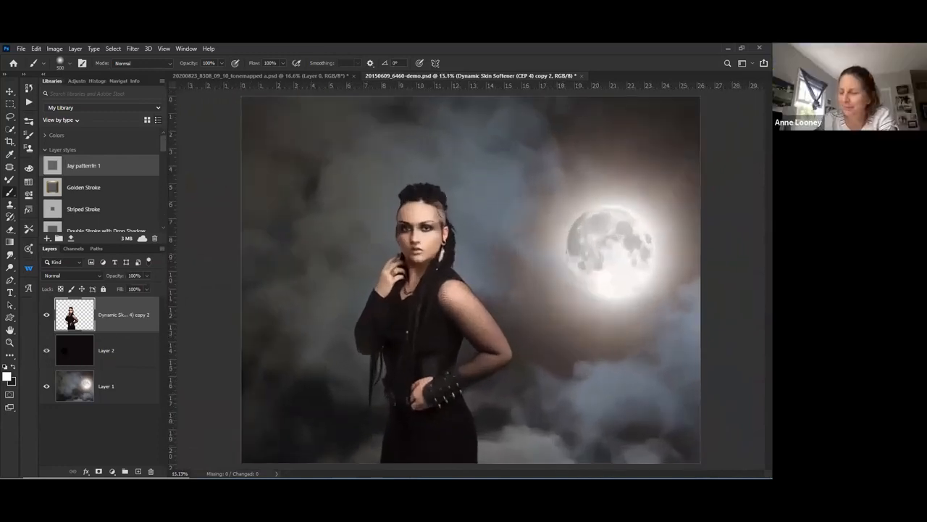
pyautogui.click(46, 351)
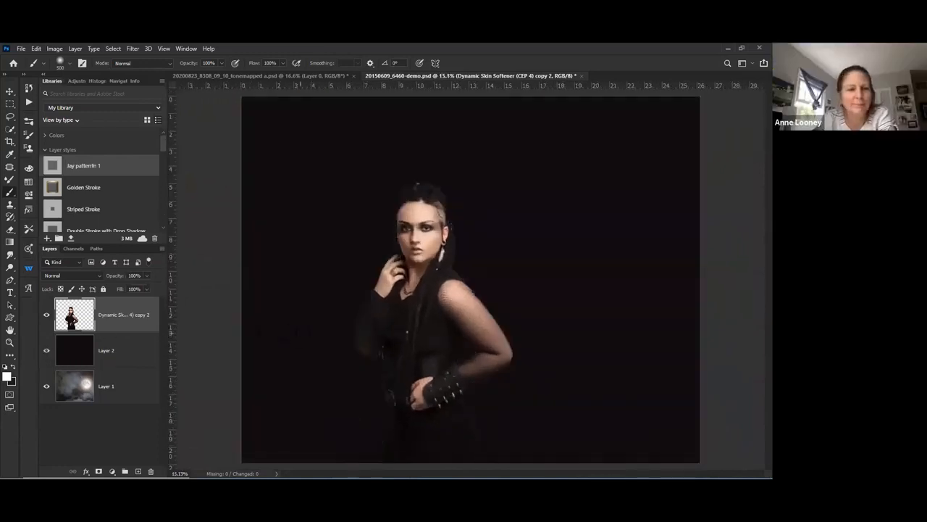
# Open the layer style settings of the cut-out woman's layer and show all effects in the effects list
pyautogui.doubleClick(122, 321)
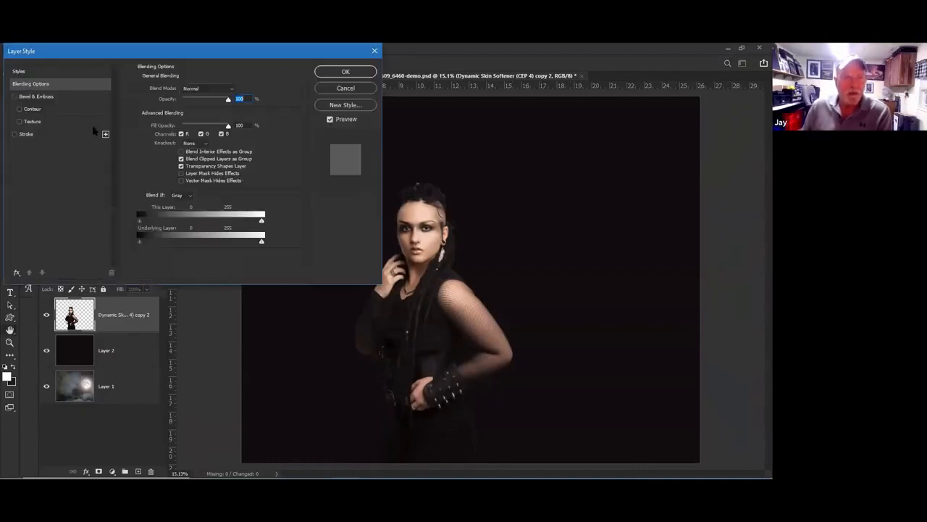
pyautogui.click(16, 273)
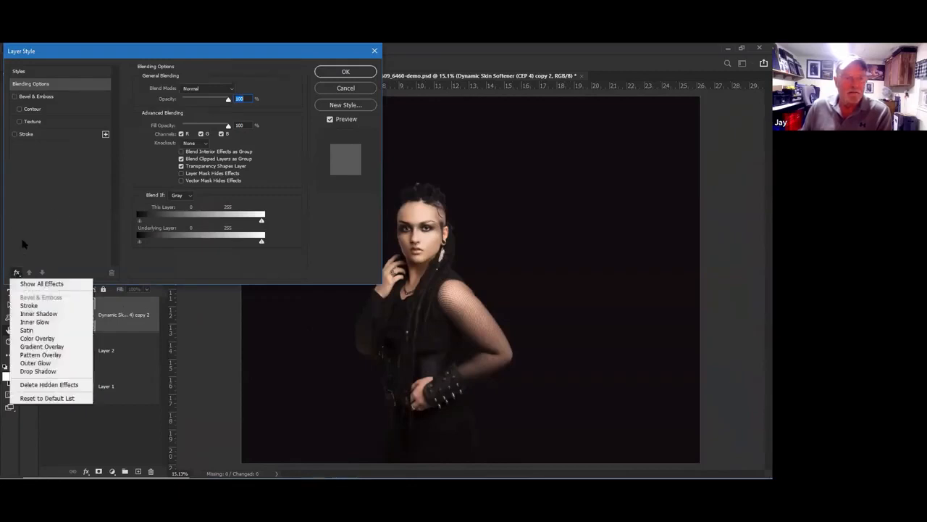
pyautogui.click(37, 285)
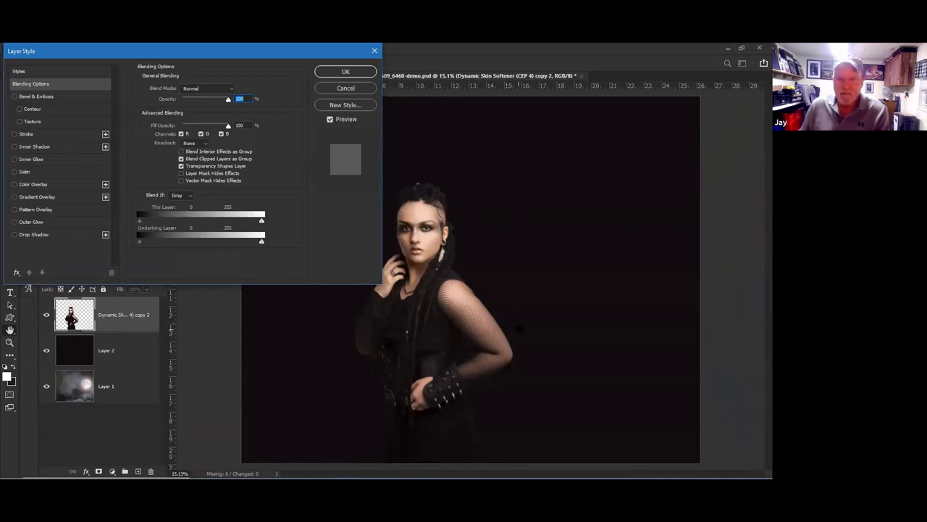
# Add an inner glow to the woman's layer with 9% choke and a size of 81 px, and inspect her edges
pyautogui.scroll(3, 518, 329)
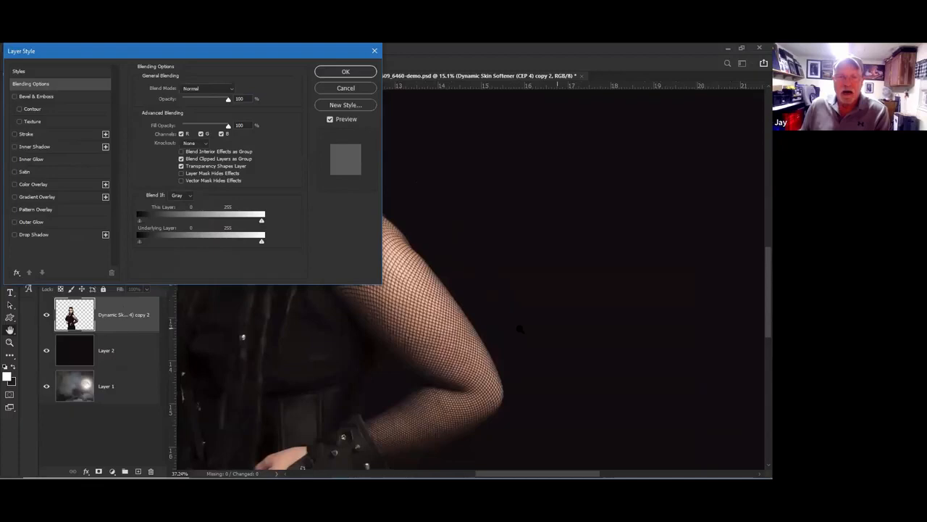
pyautogui.click(57, 160)
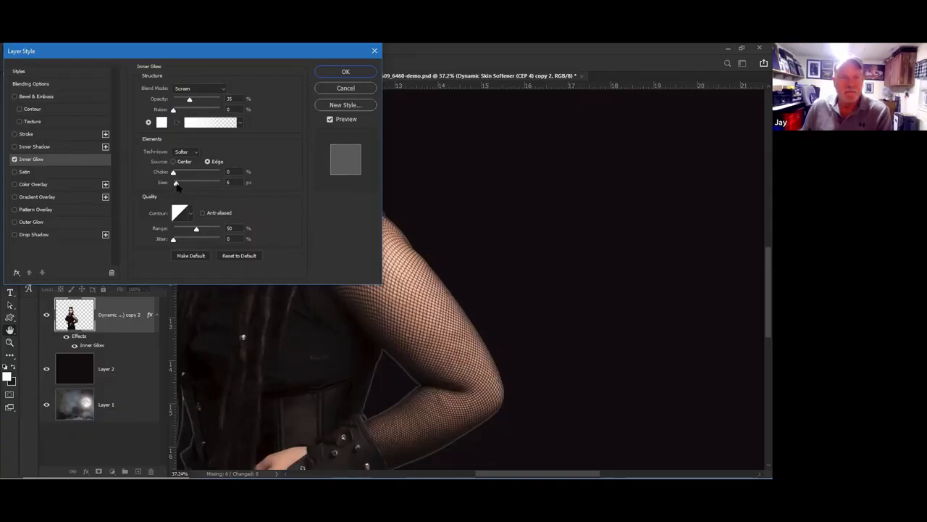
pyautogui.moveTo(176, 183)
pyautogui.mouseDown()
pyautogui.moveTo(188, 184)
pyautogui.moveTo(179, 176)
pyautogui.moveTo(192, 186)
pyautogui.mouseUp()
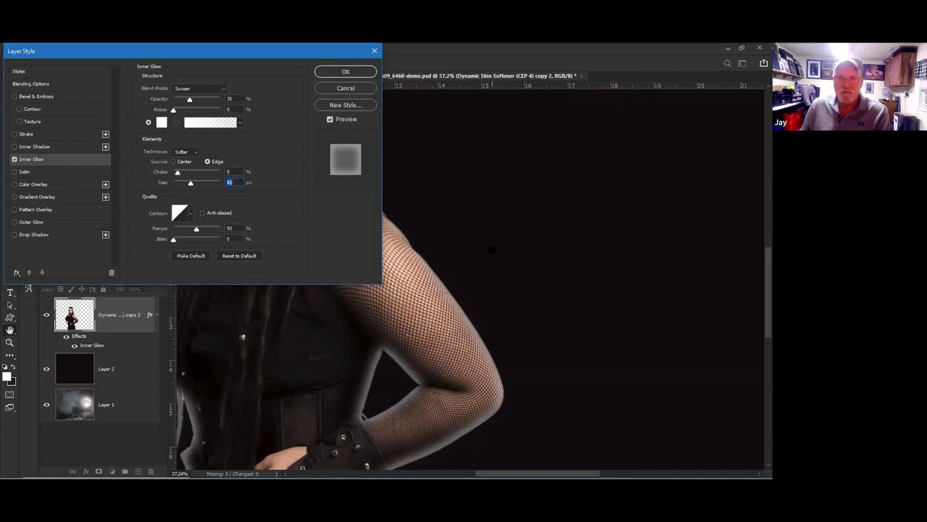
pyautogui.hscroll(-5, 460, 240)
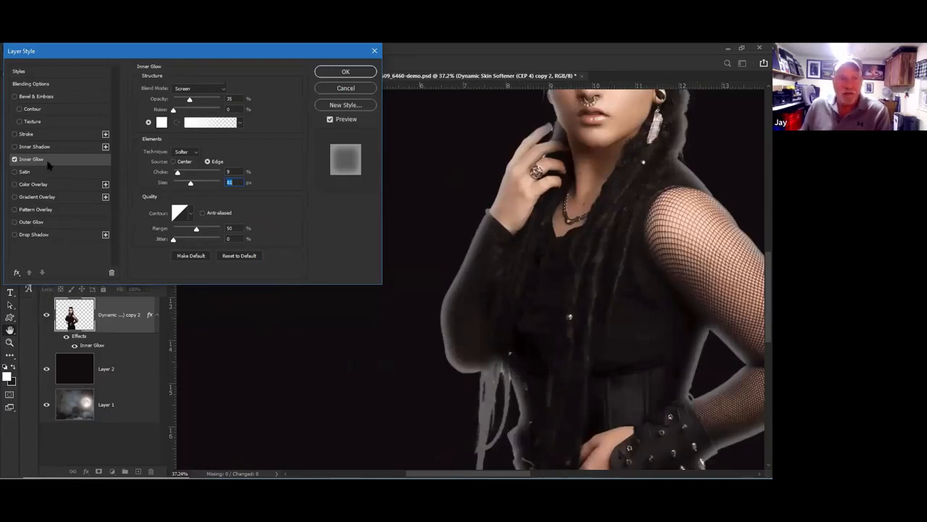
# Turn off the inner glow and add an inner shadow with 93% opacity, 6 px distance, 20% choke and 111 px size
pyautogui.click(14, 159)
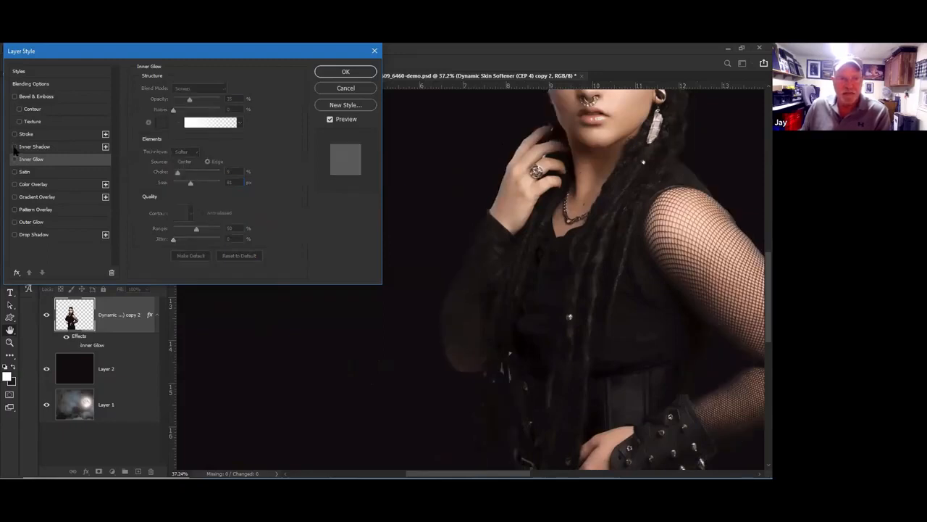
pyautogui.click(14, 147)
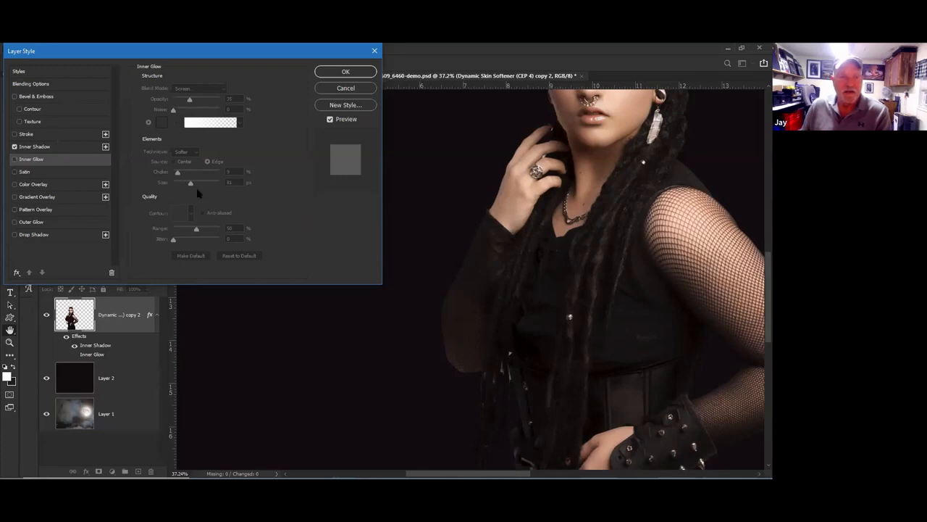
pyautogui.click(71, 148)
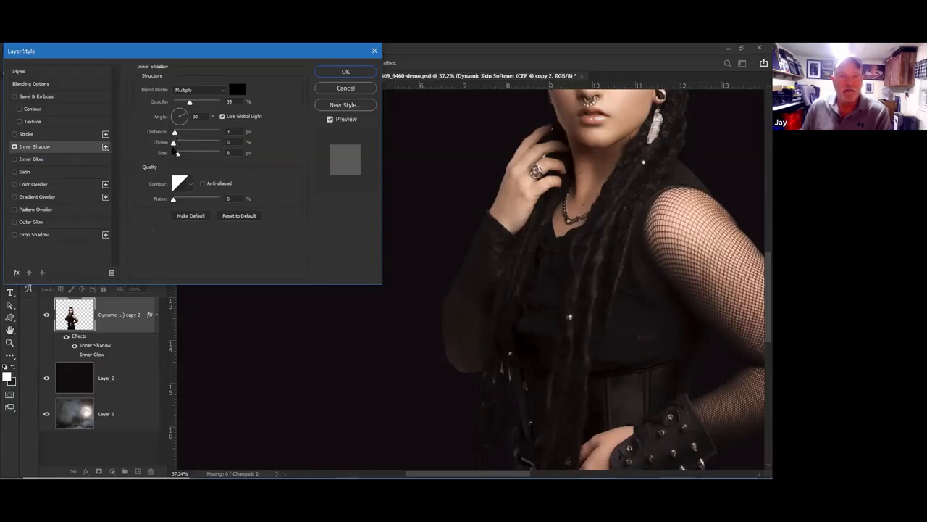
pyautogui.moveTo(176, 154); pyautogui.dragTo(196, 154)
pyautogui.moveTo(190, 102); pyautogui.dragTo(213, 107)
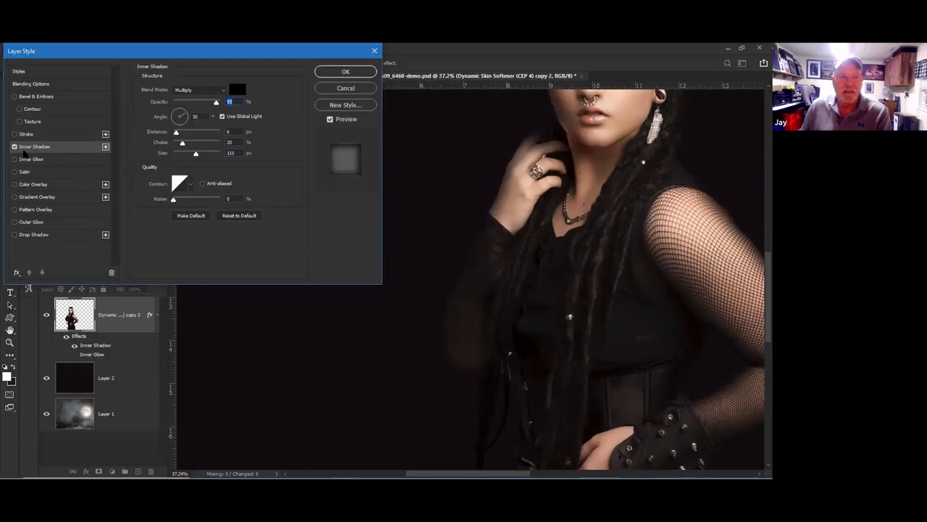
# Toggle the inner shadow off and on to compare the woman's edges with and without it
pyautogui.click(15, 147)
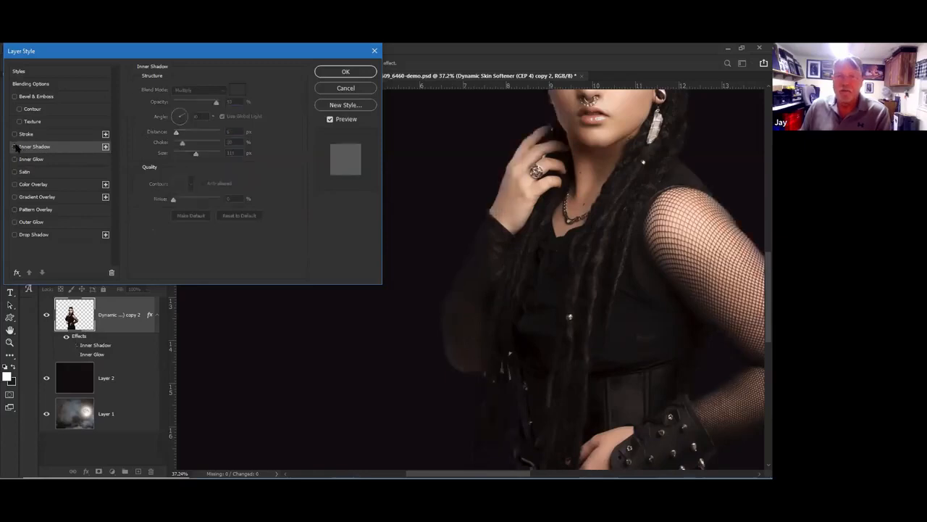
pyautogui.click(14, 147)
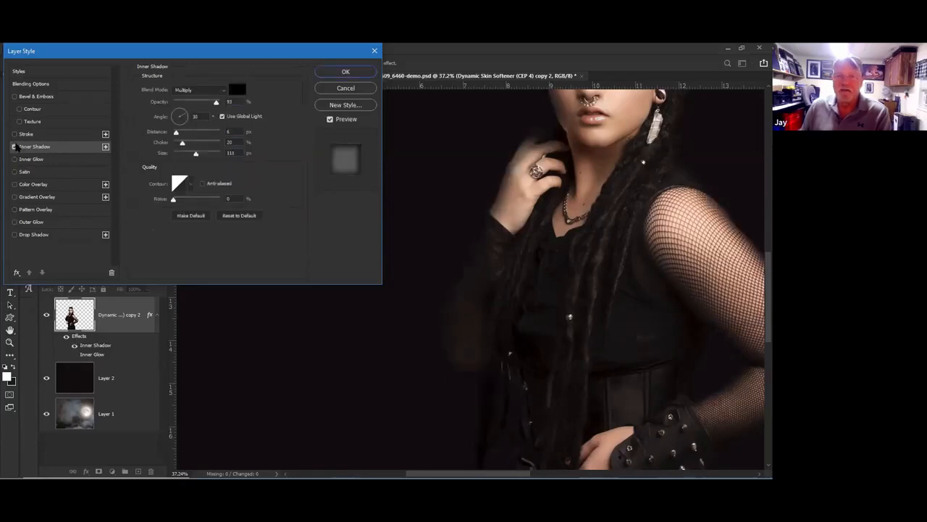
pyautogui.click(15, 146)
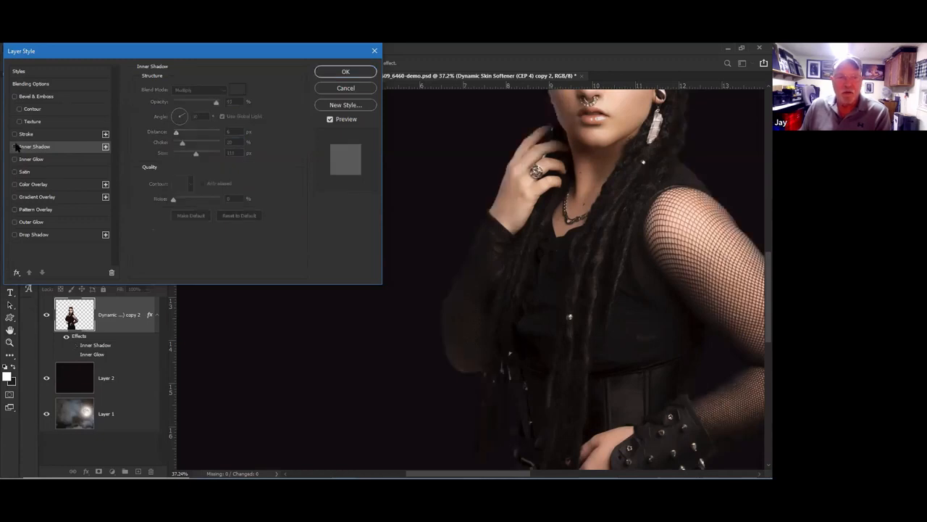
pyautogui.click(14, 147)
pyautogui.click(14, 147)
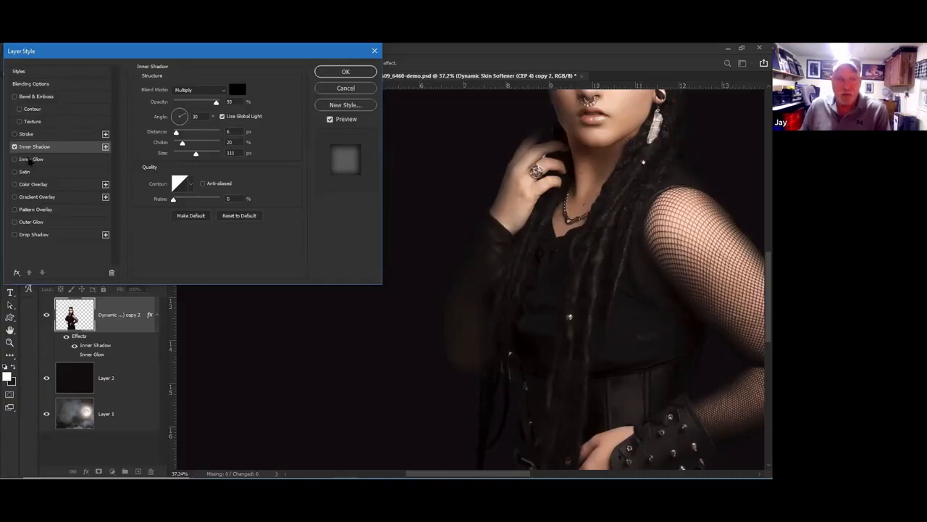
# Turn the inner glow back on together with the inner shadow, check the arm, and apply the layer style
pyautogui.click(14, 158)
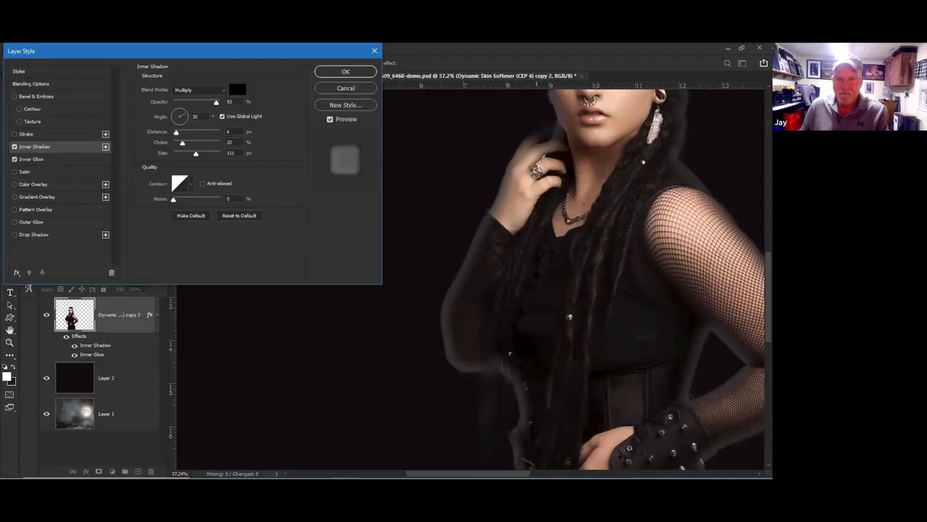
pyautogui.moveTo(537, 274); pyautogui.dragTo(362, 272)
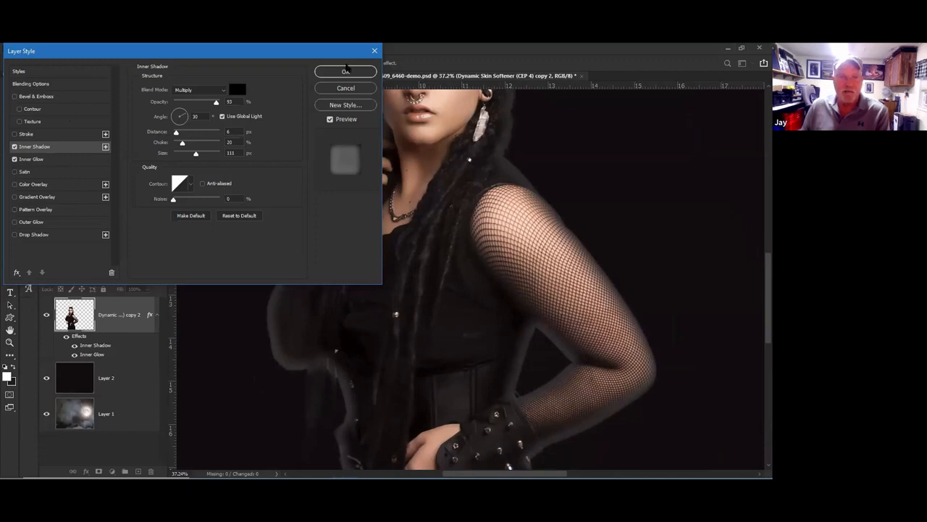
pyautogui.click(346, 74)
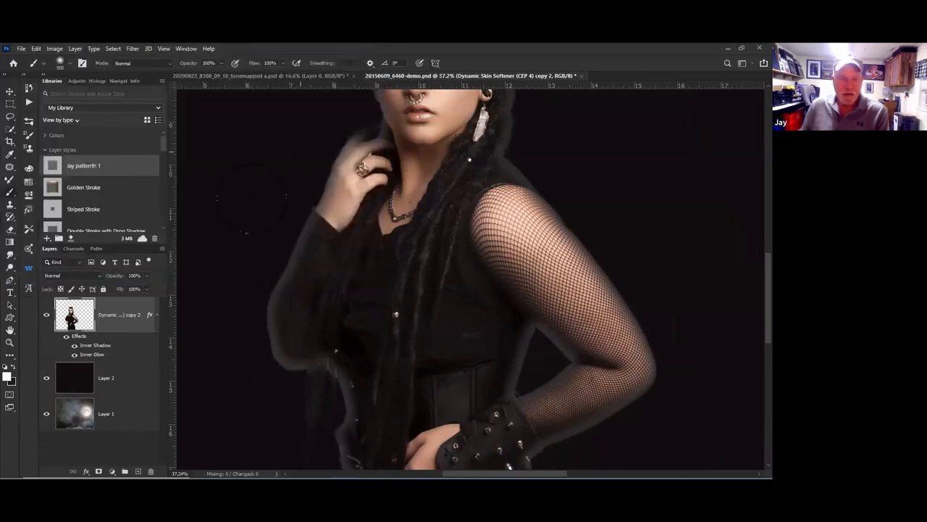
# Convert the woman's inner shadow and inner glow effects into separate layers
pyautogui.scroll(-4, 235, 250)
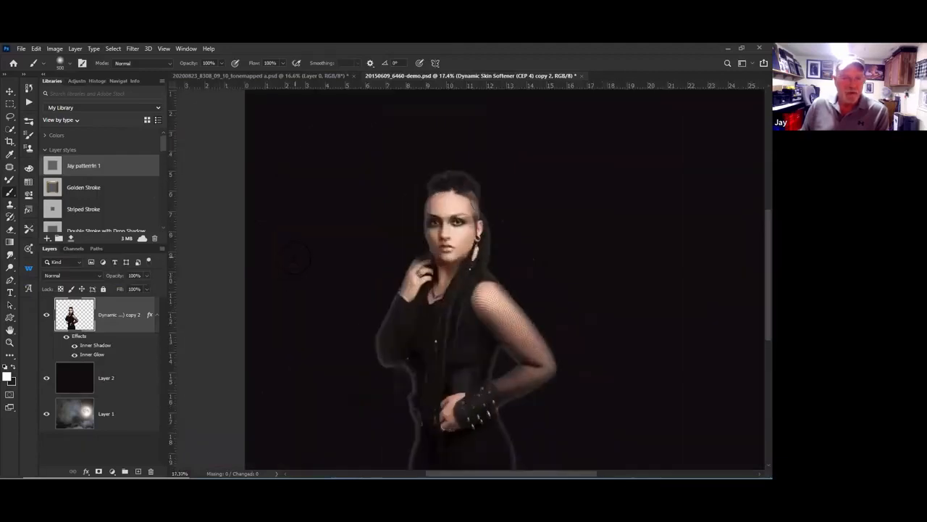
pyautogui.rightClick(76, 338)
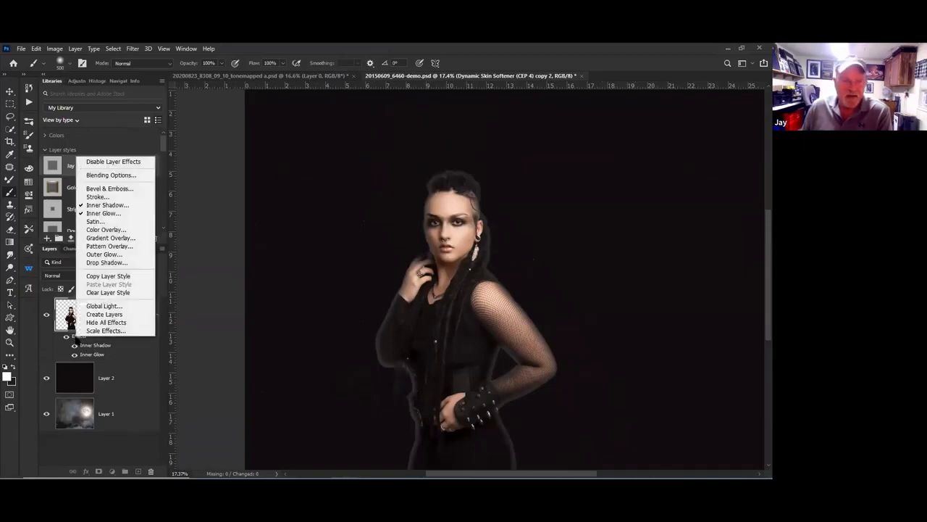
pyautogui.click(109, 316)
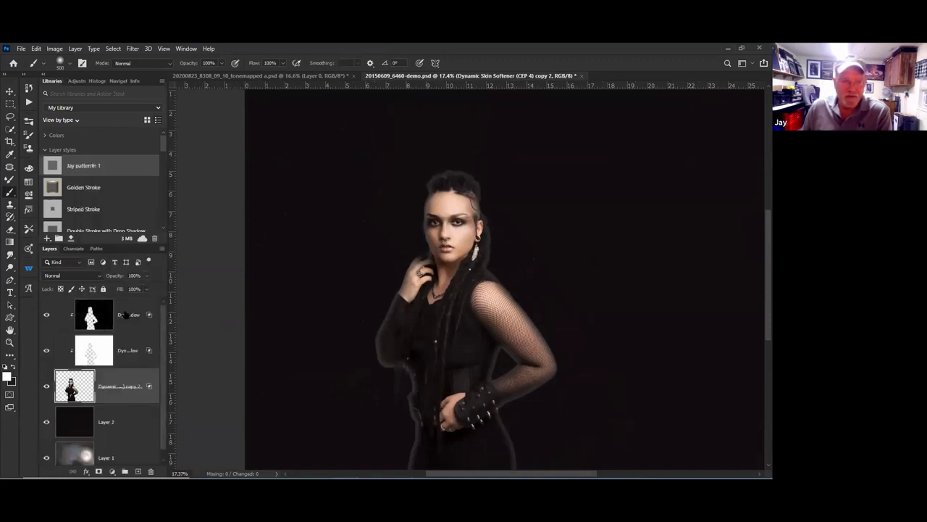
# Hide the woman's inner shadow layer and add a white layer mask to her inner glow layer
pyautogui.click(47, 314)
pyautogui.click(132, 348)
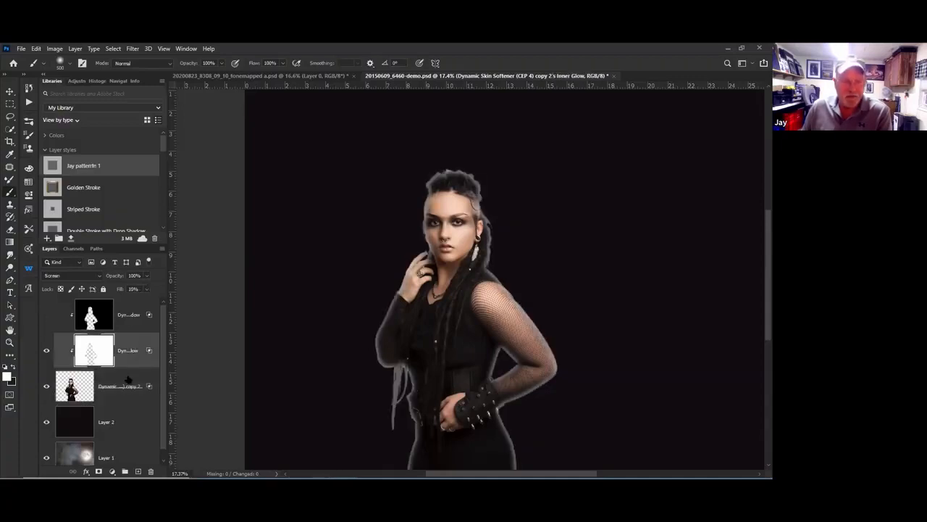
pyautogui.click(99, 472)
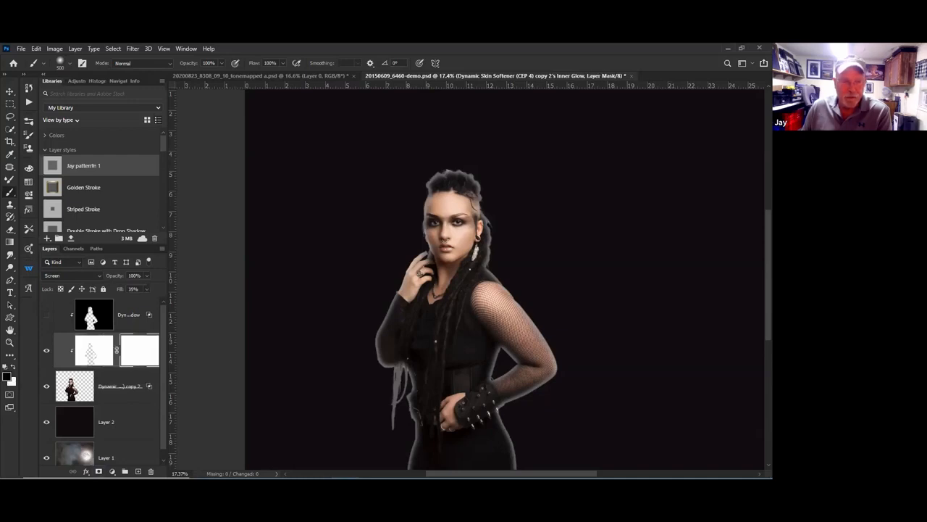
# Mask out the inner glow with black along the raised arm, the hanging strands, and that side of her hair and skirt
pyautogui.scroll(3, 592, 333)
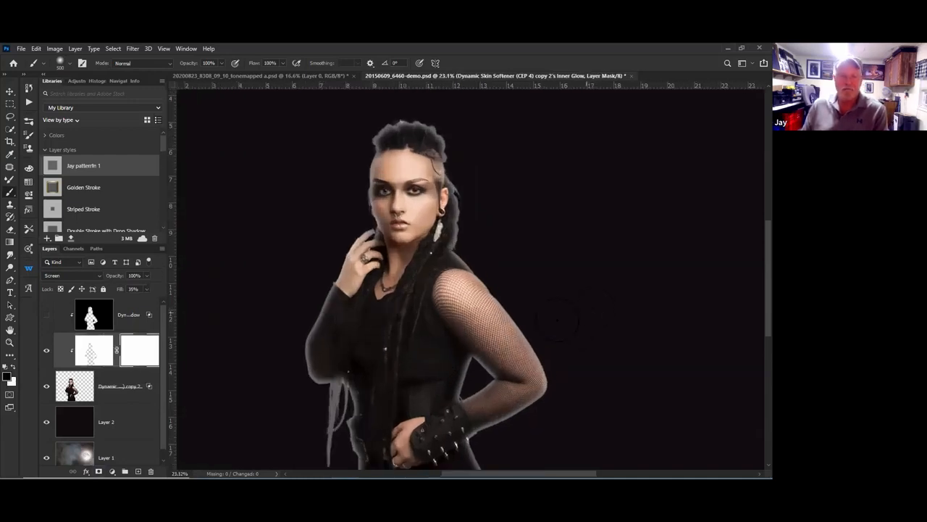
pyautogui.moveTo(176, 351); pyautogui.dragTo(227, 218)
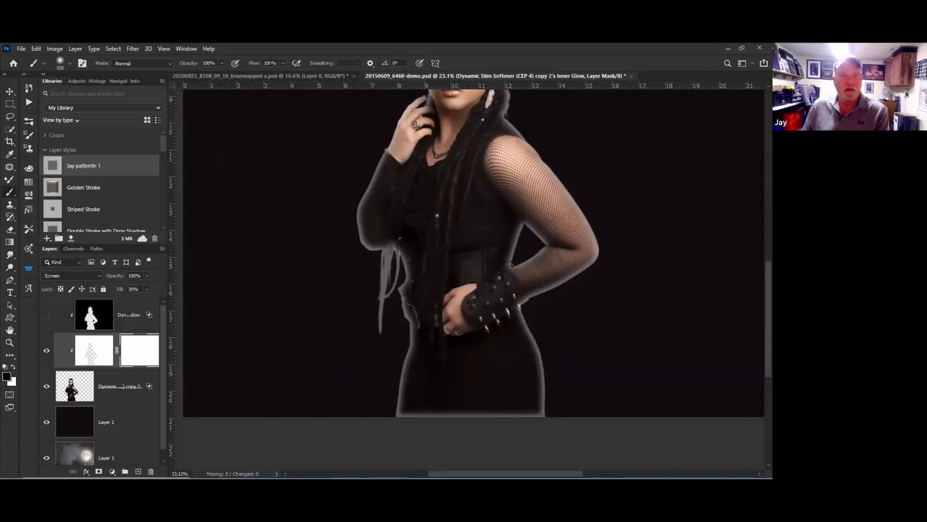
pyautogui.moveTo(395, 261)
pyautogui.mouseDown()
pyautogui.moveTo(409, 420)
pyautogui.moveTo(411, 333)
pyautogui.moveTo(360, 224)
pyautogui.moveTo(419, 73)
pyautogui.moveTo(368, 181)
pyautogui.moveTo(368, 322)
pyautogui.moveTo(368, 315)
pyautogui.mouseUp()
pyautogui.scroll(5, 367, 213)
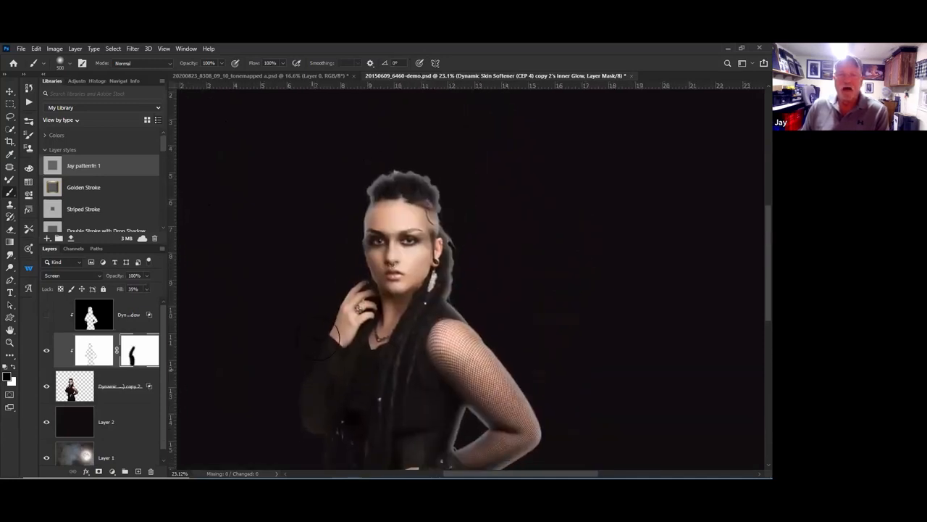
pyautogui.moveTo(382, 190)
pyautogui.mouseDown()
pyautogui.moveTo(385, 174)
pyautogui.moveTo(390, 185)
pyautogui.moveTo(395, 175)
pyautogui.moveTo(384, 210)
pyautogui.mouseUp()
# Mask out the inner glow in the gap between the bent arm and waist and along the skirt's lower edge
pyautogui.scroll(-3, 467, 279)
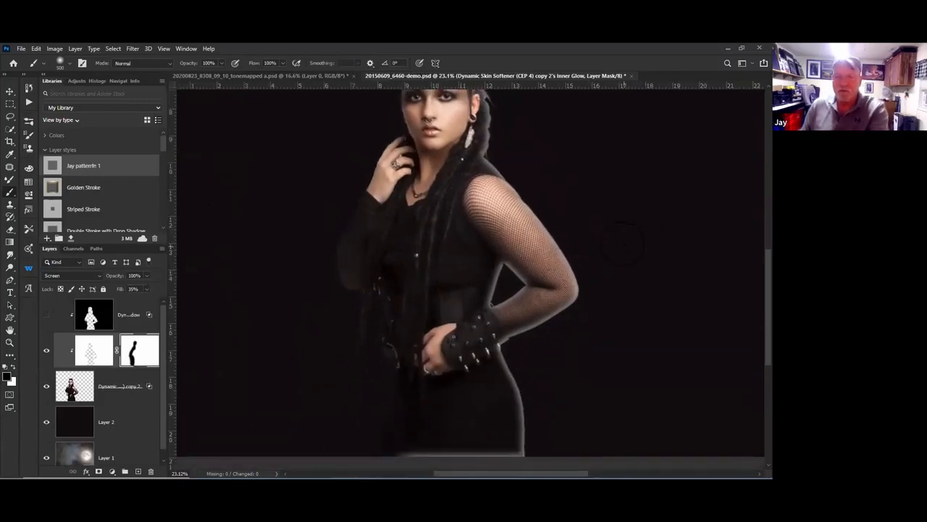
pyautogui.moveTo(534, 257)
pyautogui.mouseDown()
pyautogui.moveTo(517, 341)
pyautogui.moveTo(503, 358)
pyautogui.mouseUp()
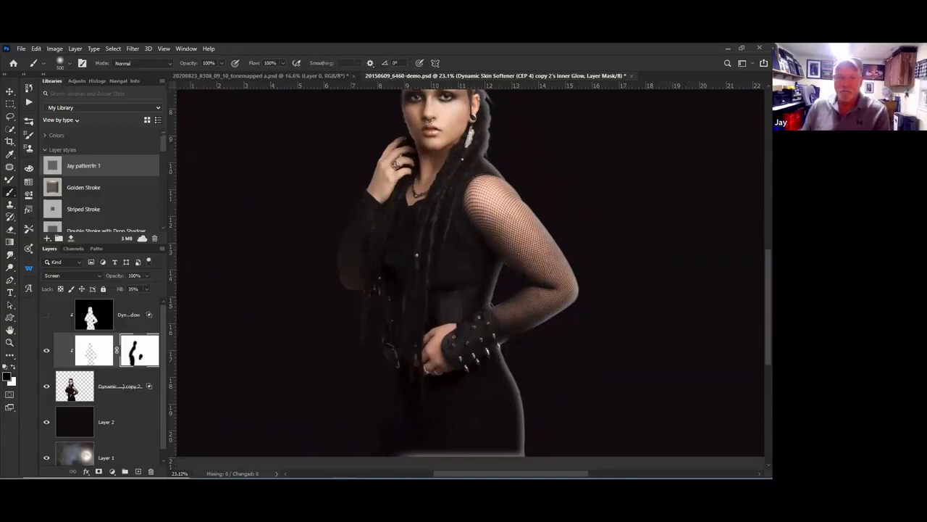
pyautogui.moveTo(406, 464); pyautogui.dragTo(505, 458)
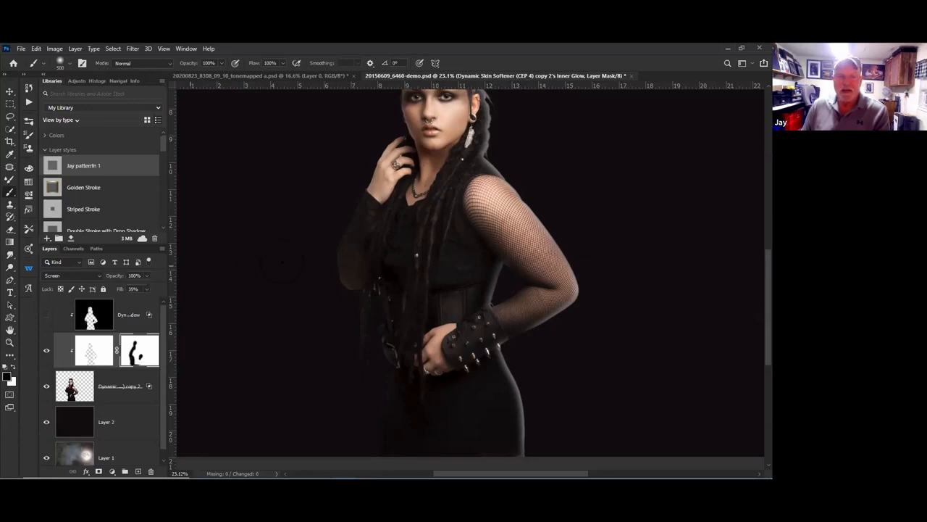
# Show the inner shadow layer again and add a white layer mask to it, with black as the painting colour
pyautogui.click(45, 314)
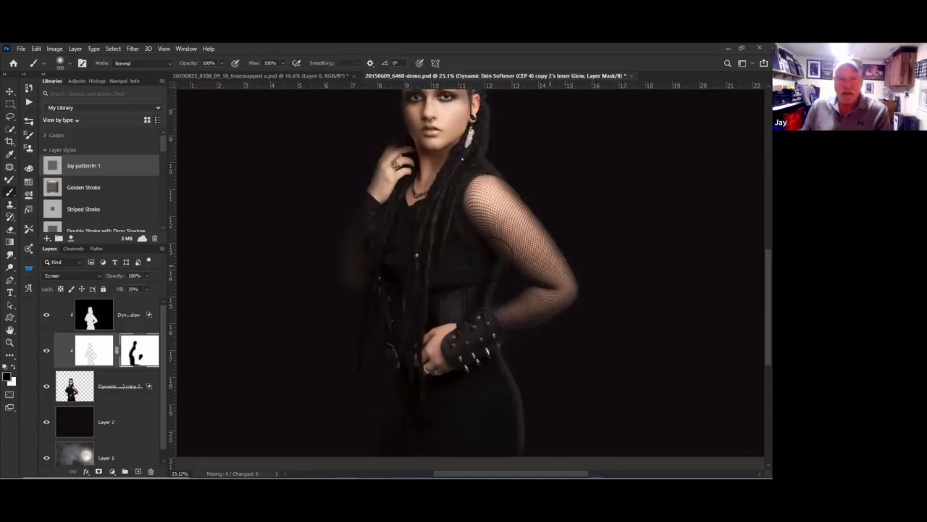
pyautogui.click(137, 309)
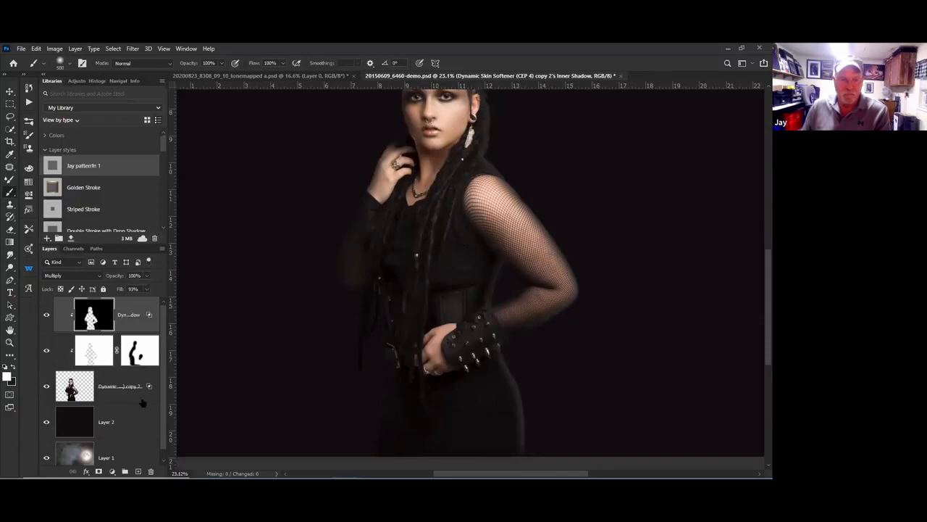
pyautogui.click(98, 471)
pyautogui.press('x')
pyautogui.scroll(1, 395, 319)
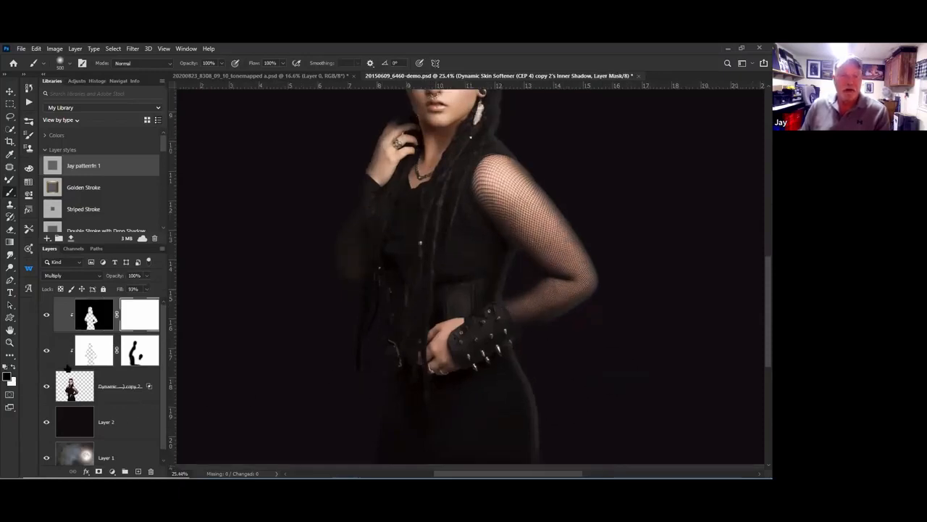
# With the inner glow temporarily hidden, mask out the inner shadow along the bent arm, skirt and hair on the lit side
pyautogui.click(46, 350)
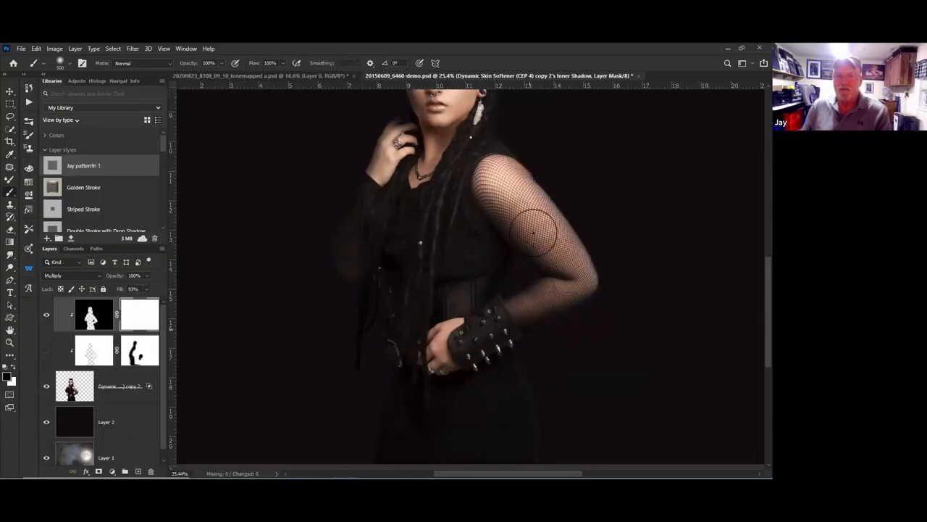
pyautogui.moveTo(533, 232); pyautogui.dragTo(538, 424)
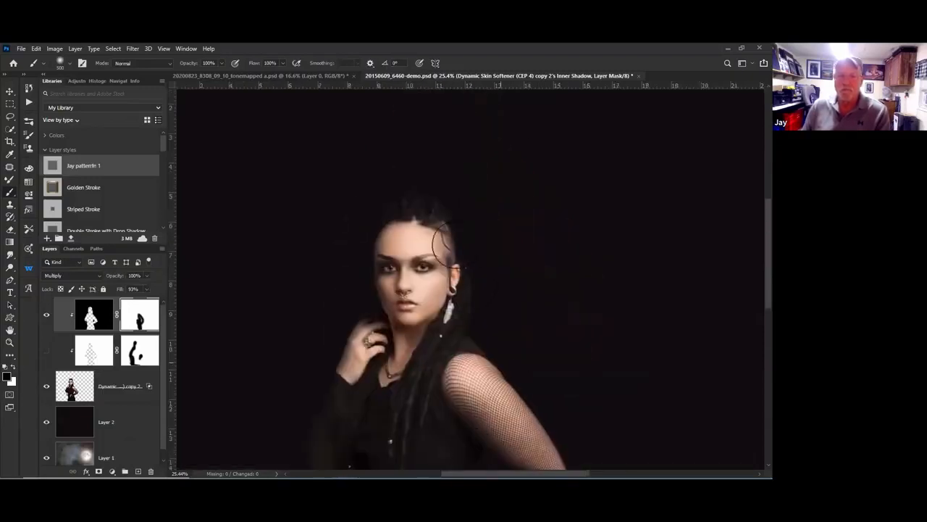
pyautogui.moveTo(512, 399); pyautogui.dragTo(548, 211)
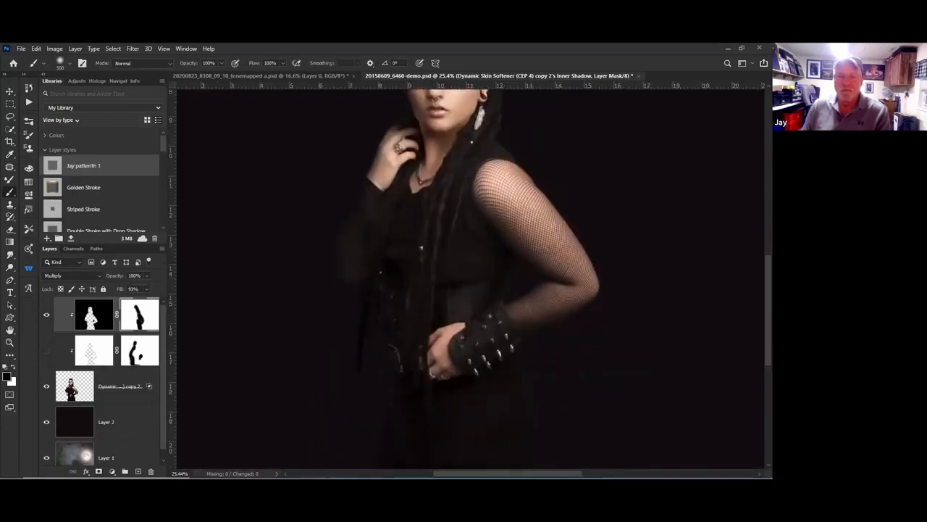
pyautogui.click(46, 352)
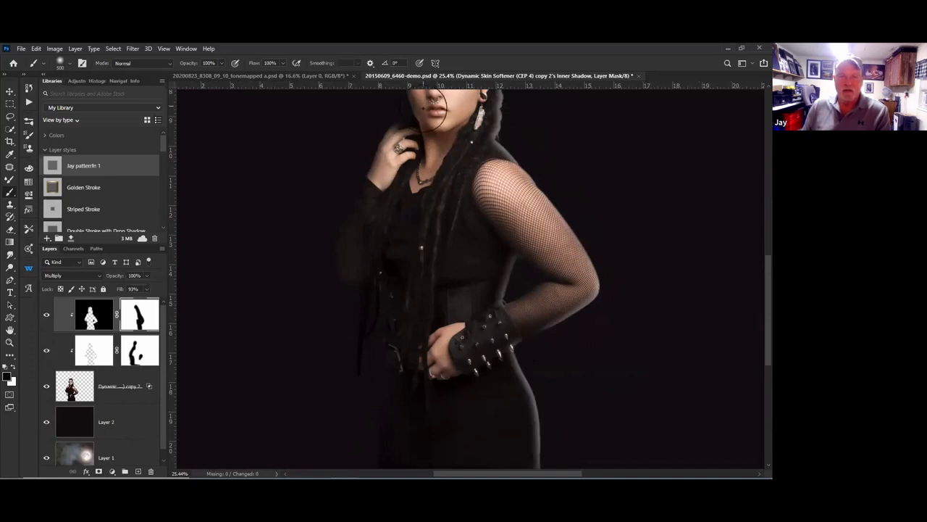
pyautogui.scroll(-2, 424, 177)
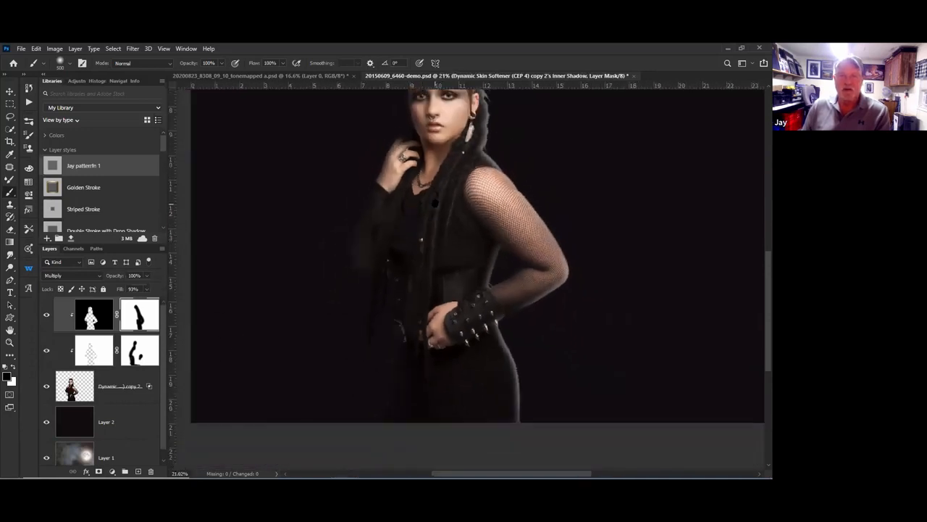
pyautogui.moveTo(435, 202); pyautogui.dragTo(439, 281)
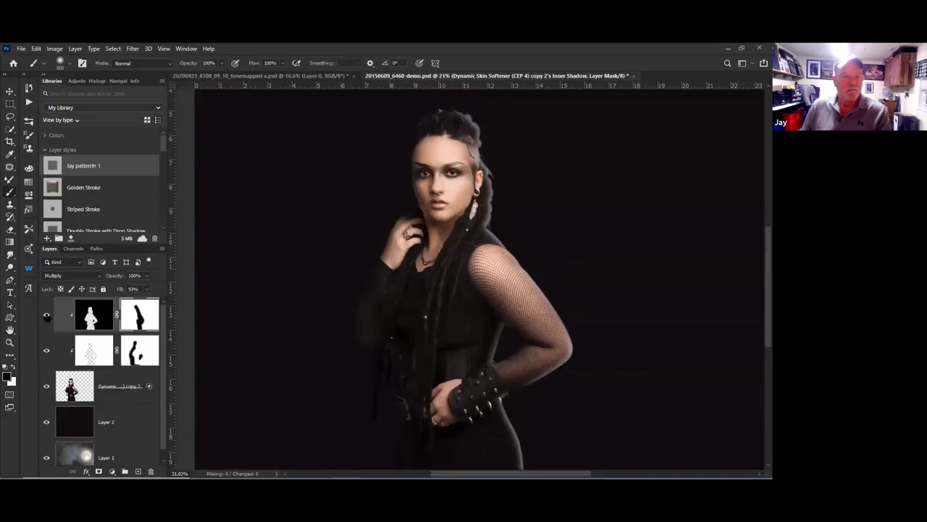
# Check the inner shadow layer and paint white on its mask to restore the shadow beside the face and raised arm
pyautogui.click(47, 315)
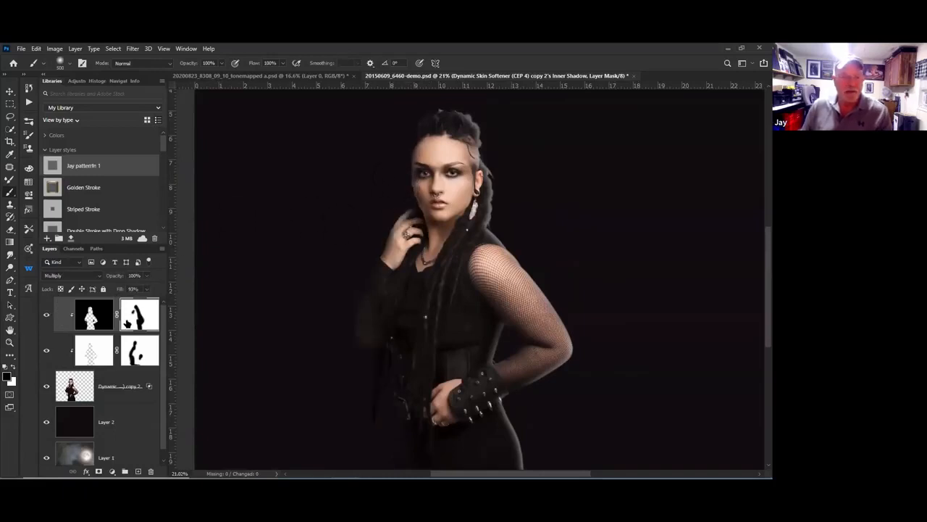
pyautogui.press('x')
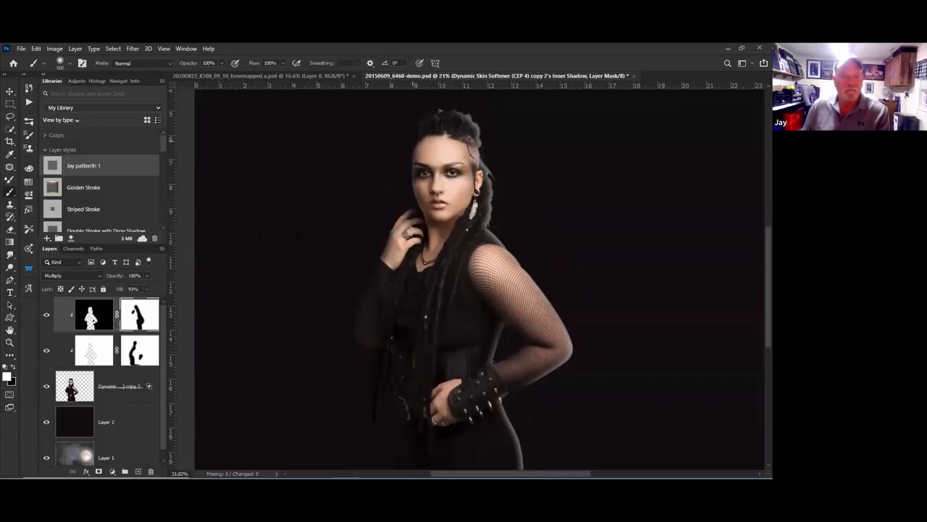
pyautogui.moveTo(400, 168)
pyautogui.mouseDown()
pyautogui.moveTo(402, 190)
pyautogui.moveTo(372, 281)
pyautogui.mouseUp()
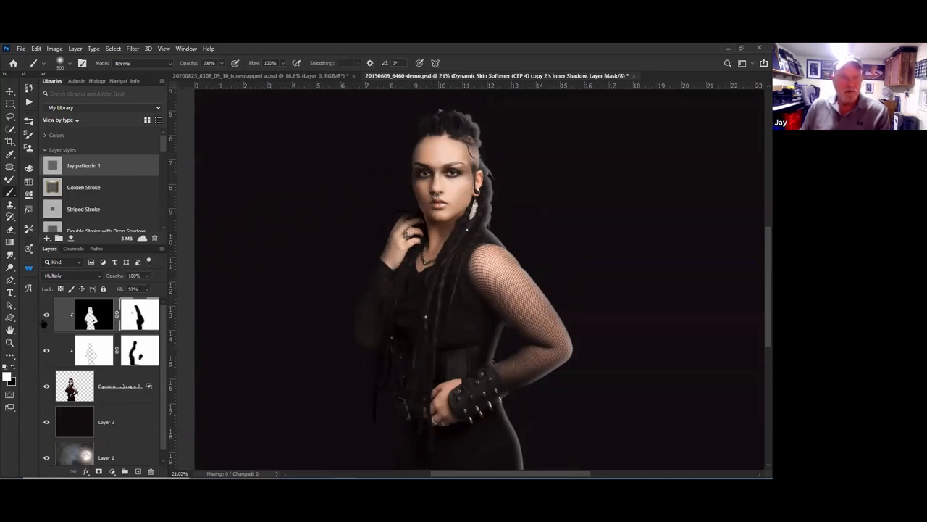
# Toggle the inner shadow layer and the inner glow layer off and on to compare the effect of each on her edges
pyautogui.click(47, 316)
pyautogui.click(48, 315)
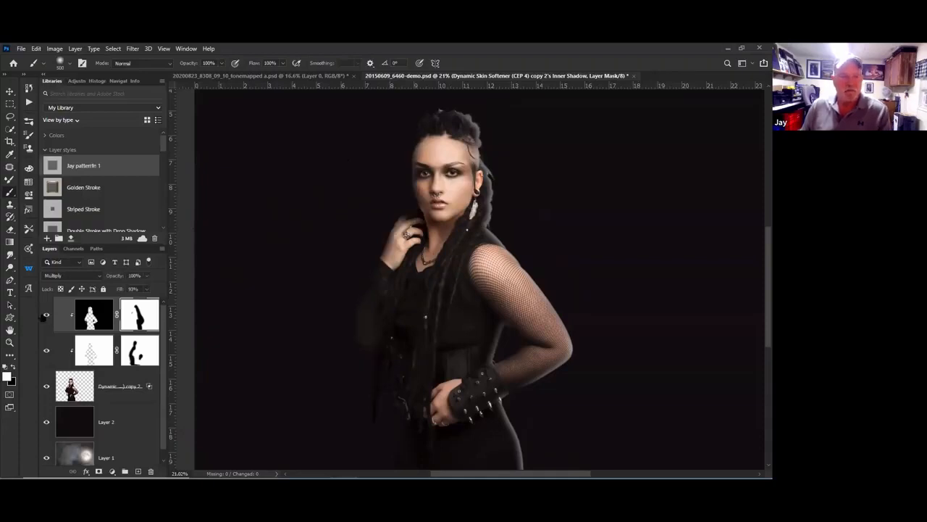
pyautogui.click(45, 316)
pyautogui.click(45, 316)
pyautogui.click(45, 316)
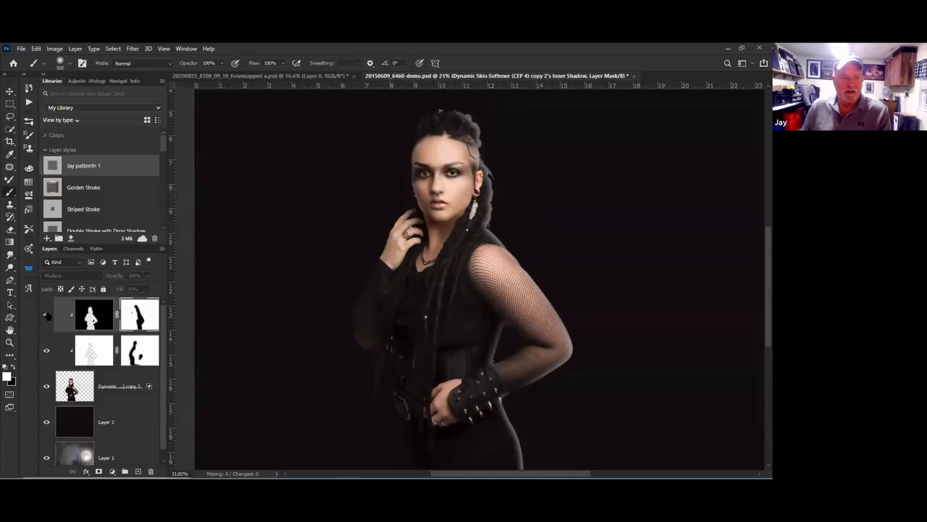
pyautogui.click(46, 316)
pyautogui.click(47, 352)
pyautogui.click(46, 351)
pyautogui.click(46, 351)
pyautogui.click(46, 350)
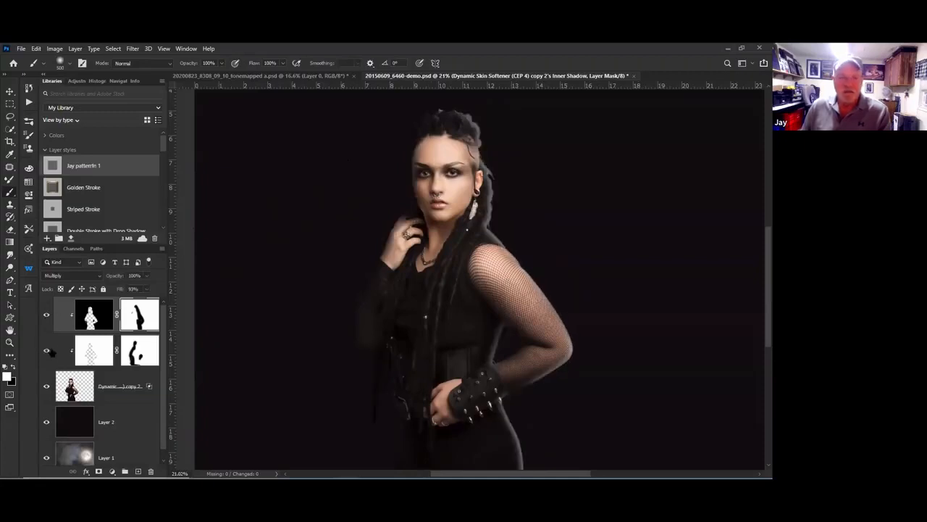
# Hide the dark Layer 2 to place the woman against the moonlit sky and view the whole composite
pyautogui.click(46, 423)
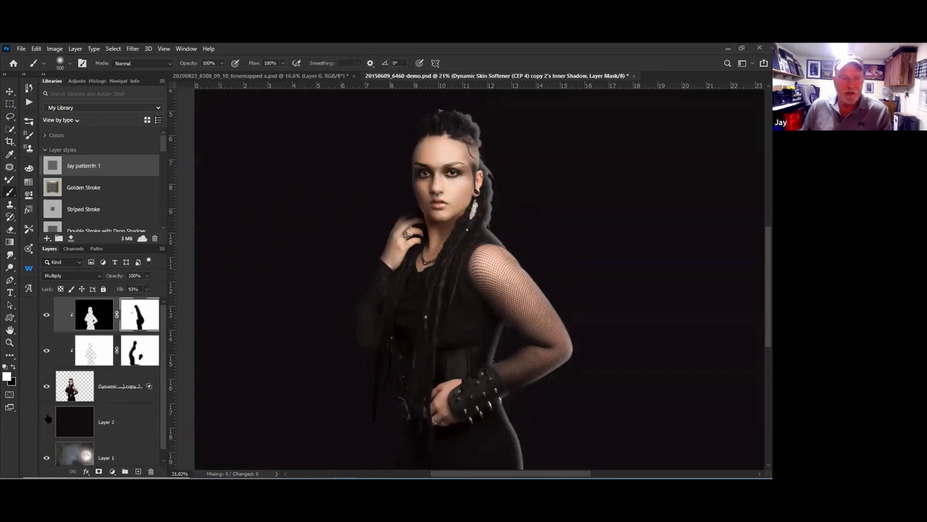
pyautogui.scroll(-4, 210, 329)
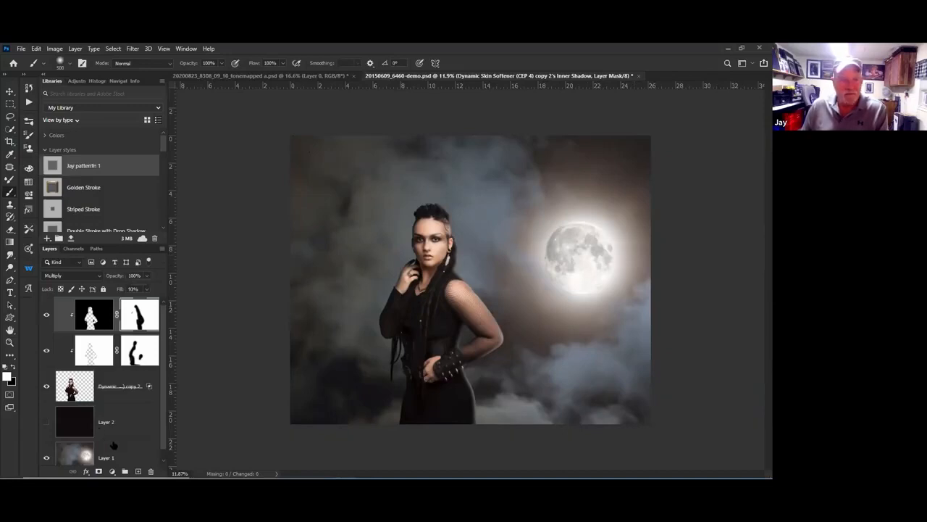
# Open the layer style settings of the woman's layer, look at the saved style presets, and close them without applying any
pyautogui.click(114, 399)
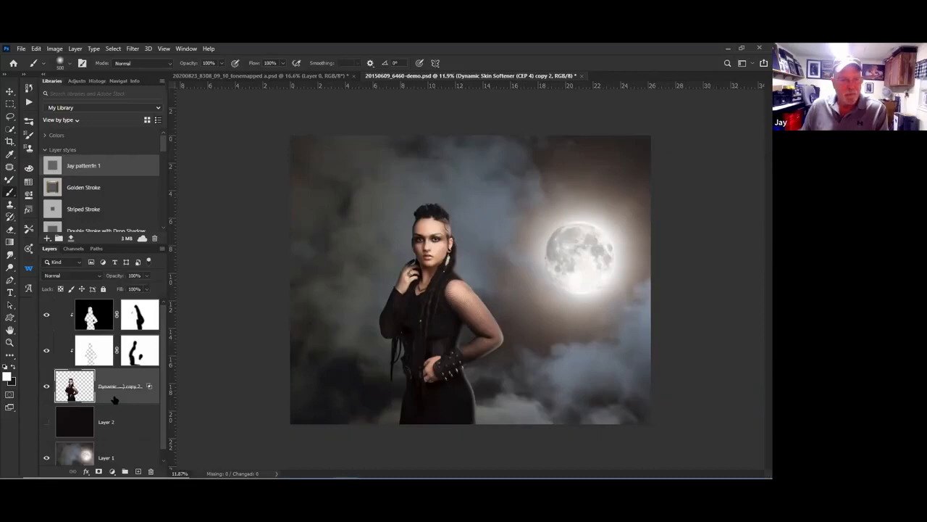
pyautogui.doubleClick(113, 399)
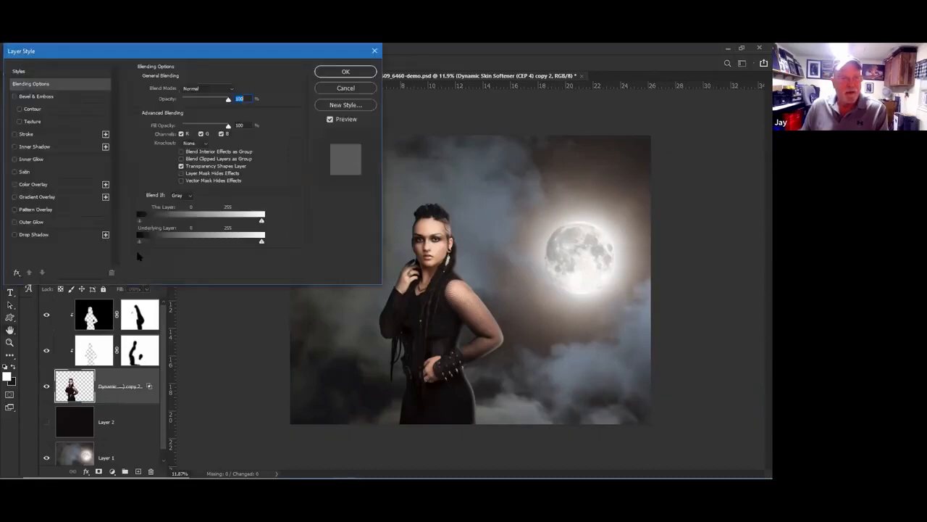
pyautogui.click(14, 72)
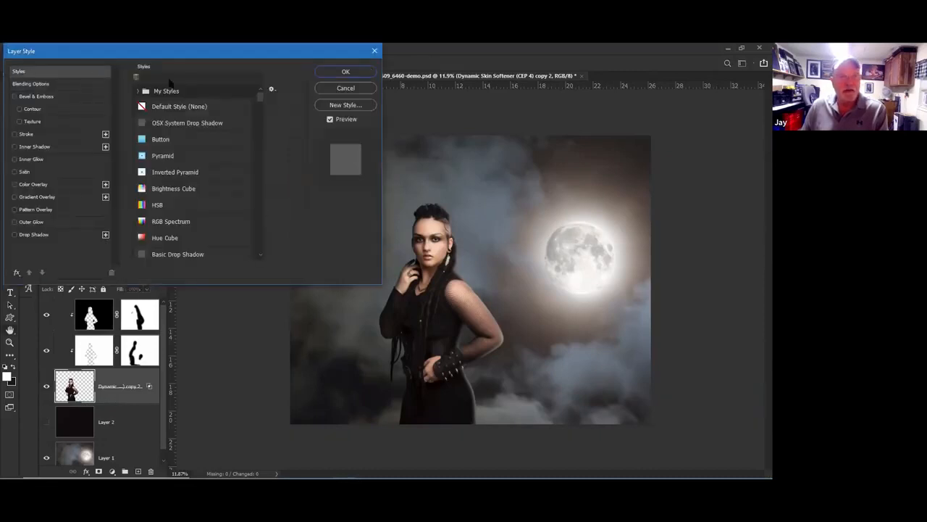
pyautogui.click(346, 89)
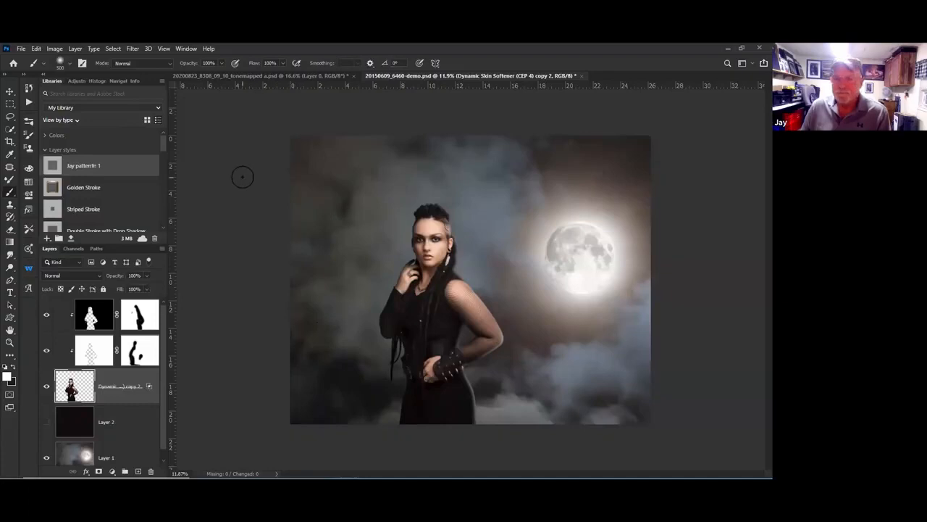
# Switch to the 20150609_6502 for demo document and show the Stock Background Photo group behind the model
pyautogui.scroll(-2, 240, 172)
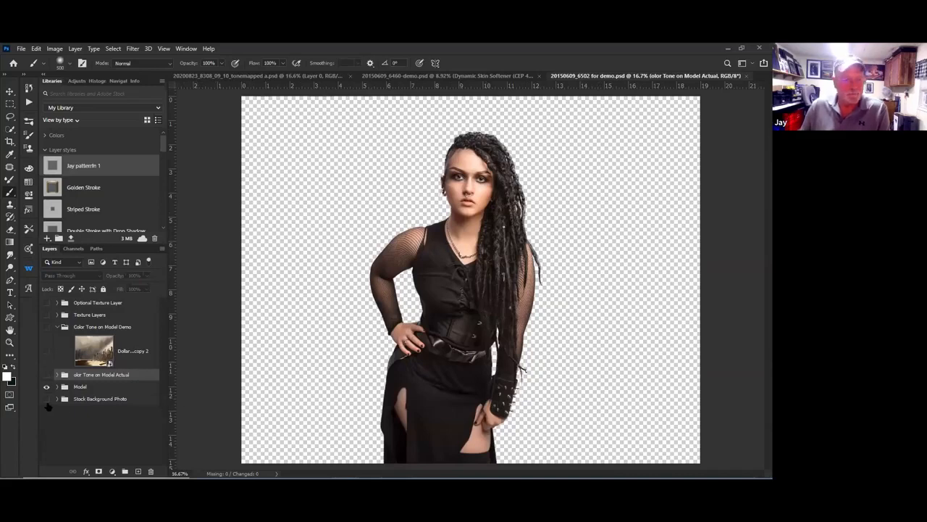
pyautogui.click(46, 399)
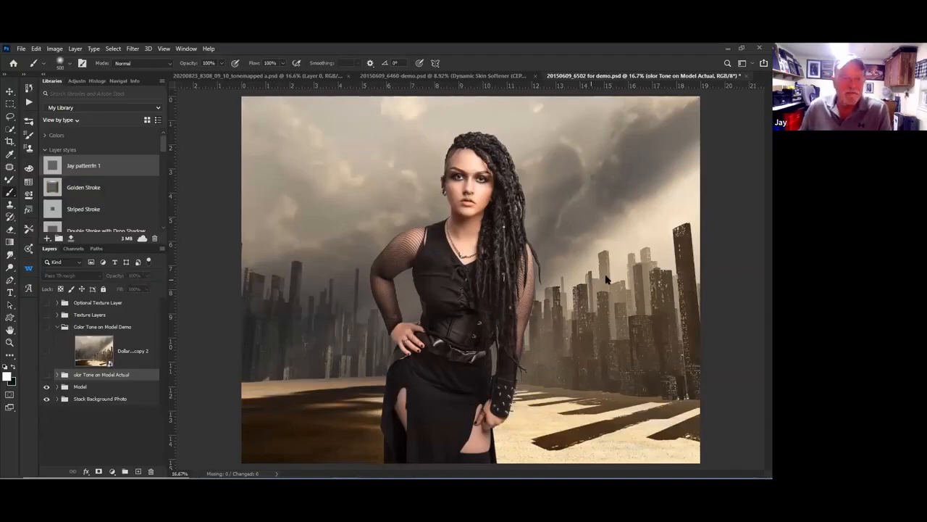
# Compare the composite with and without the "olor Tone on Model Actual" group, leave it visible, and expand the group
pyautogui.click(46, 374)
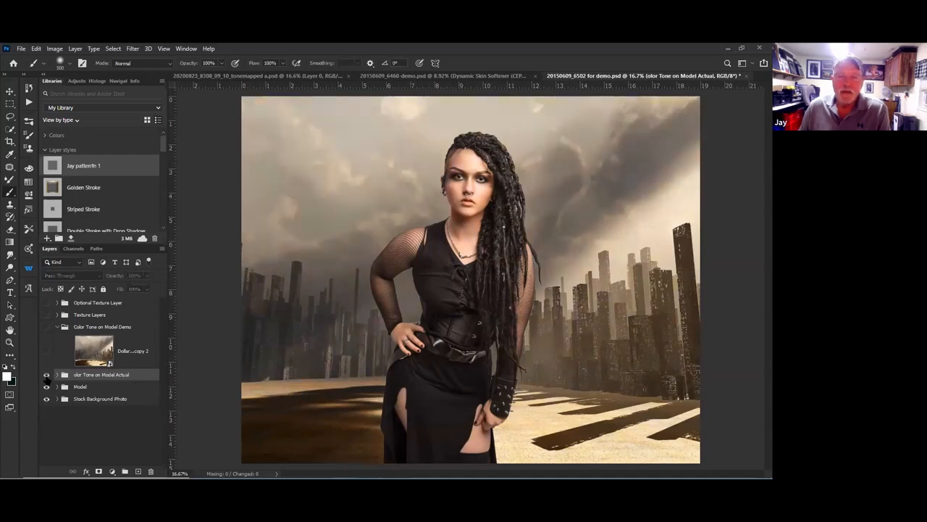
pyautogui.click(46, 375)
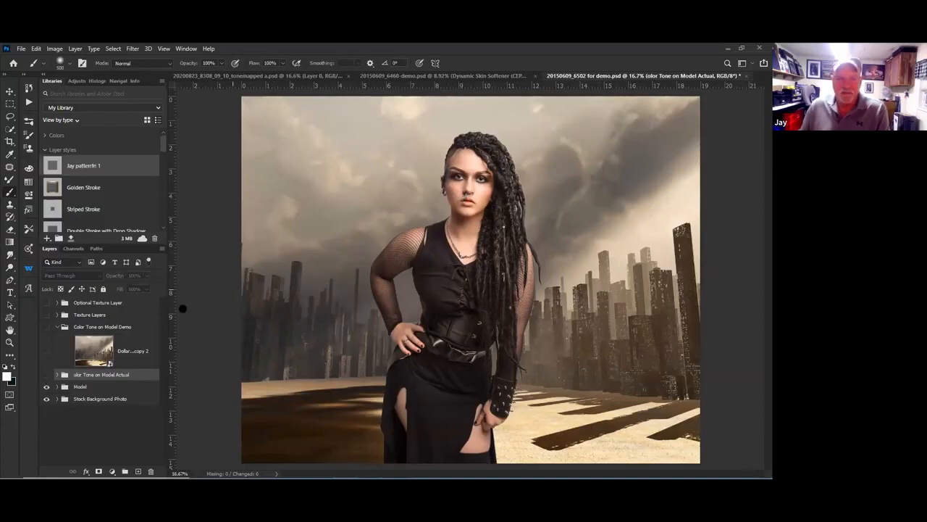
pyautogui.click(45, 376)
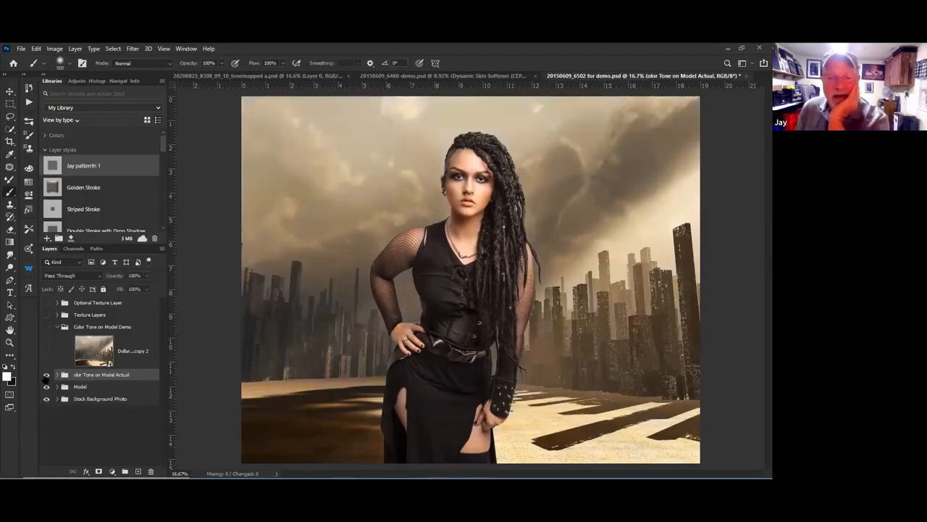
pyautogui.click(57, 375)
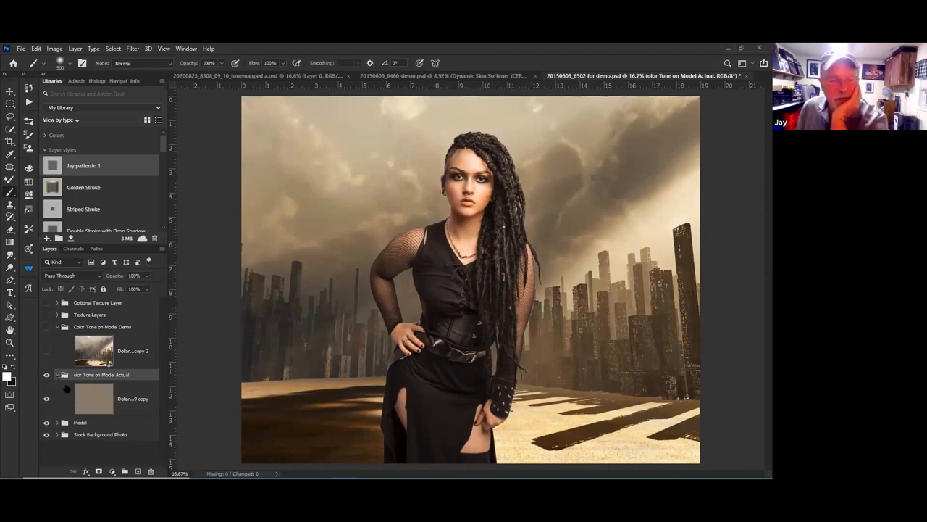
# Collapse the "olor Tone on Model Actual" group, expand the Stock Background Photo group, and show that background on its own
pyautogui.click(58, 375)
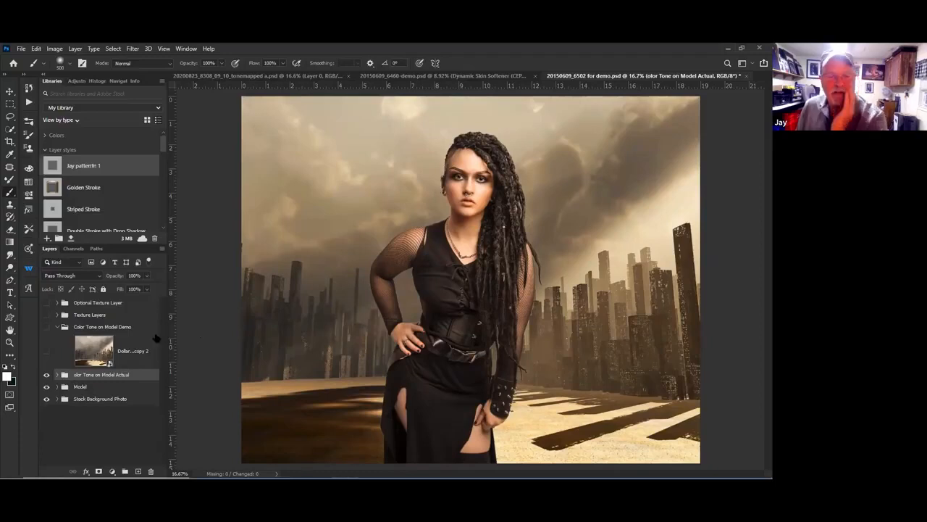
pyautogui.click(55, 401)
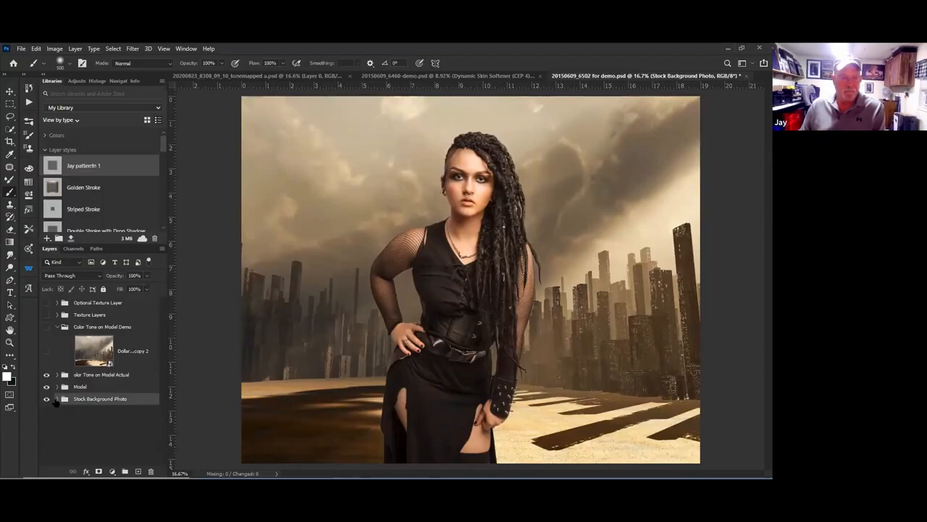
pyautogui.click(47, 399)
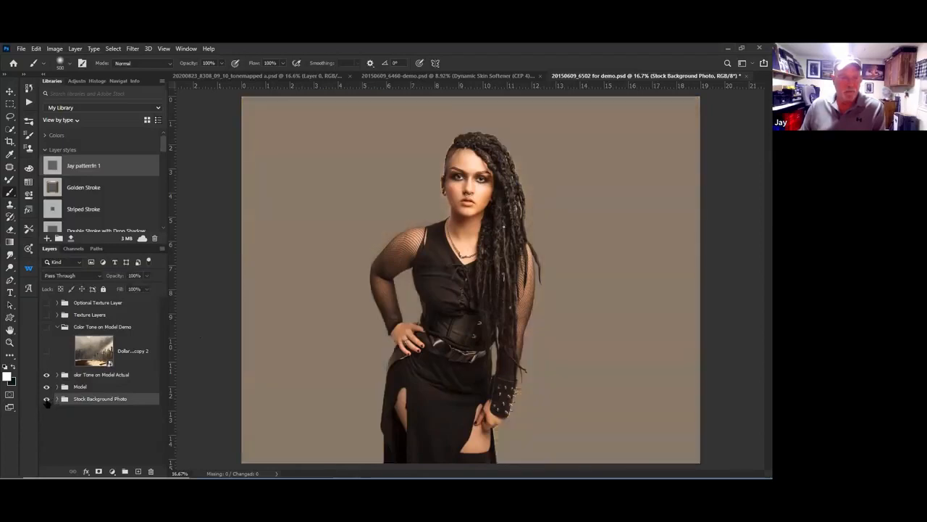
pyautogui.click(47, 400)
pyautogui.click(58, 399)
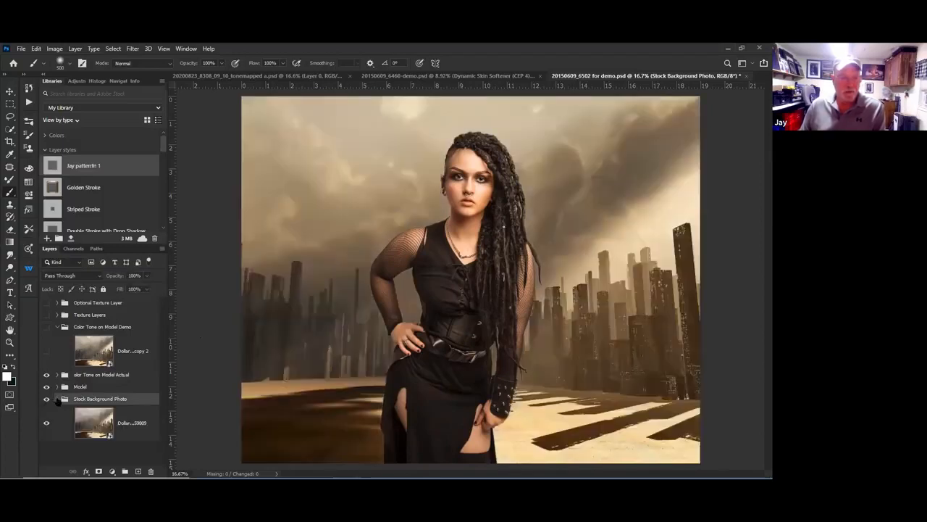
pyautogui.keyDown('alt'); pyautogui.click(46, 399); pyautogui.keyUp('alt')
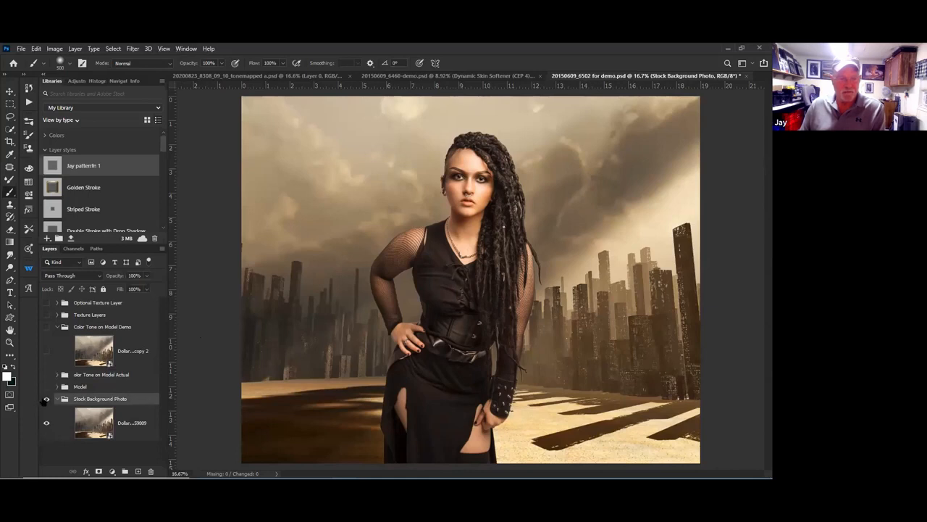
# Duplicate the stock background photo layer and apply the Average blur filter to the copy
pyautogui.click(149, 416)
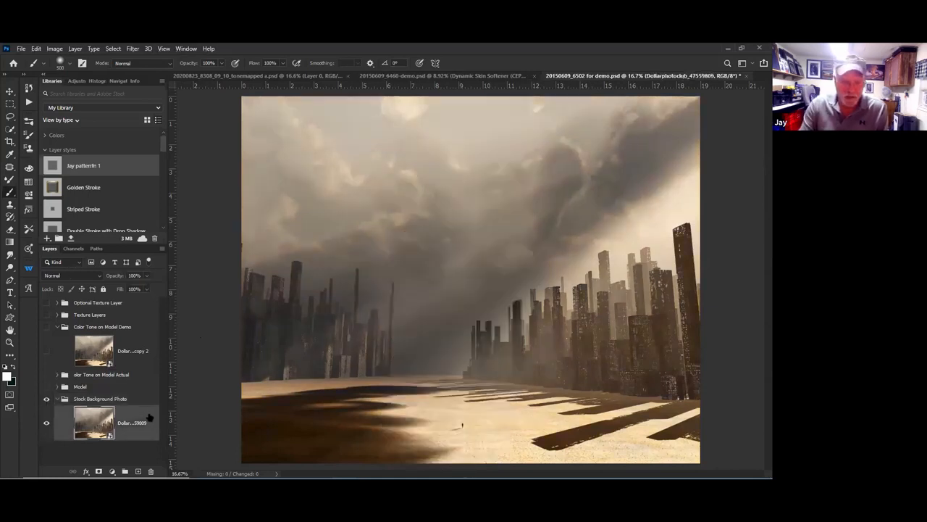
pyautogui.hotkey('ctrl', 'j')
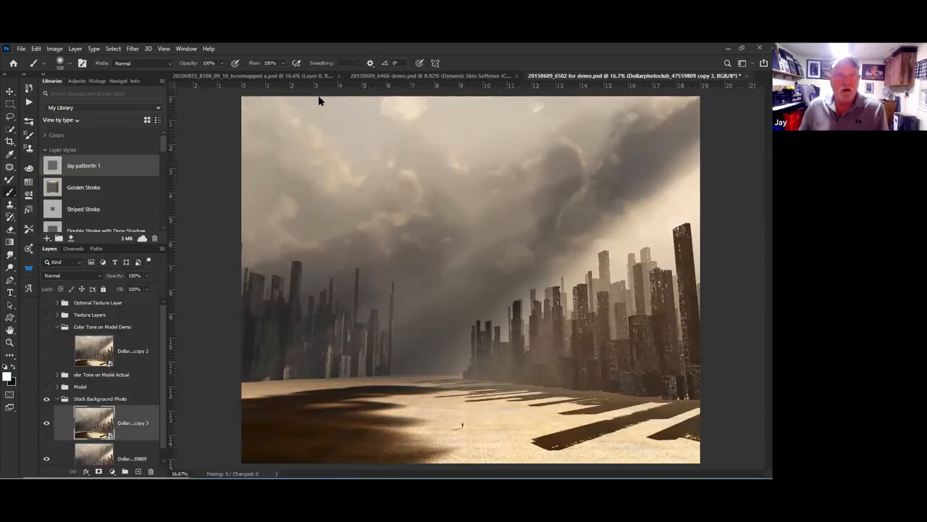
pyautogui.click(133, 48)
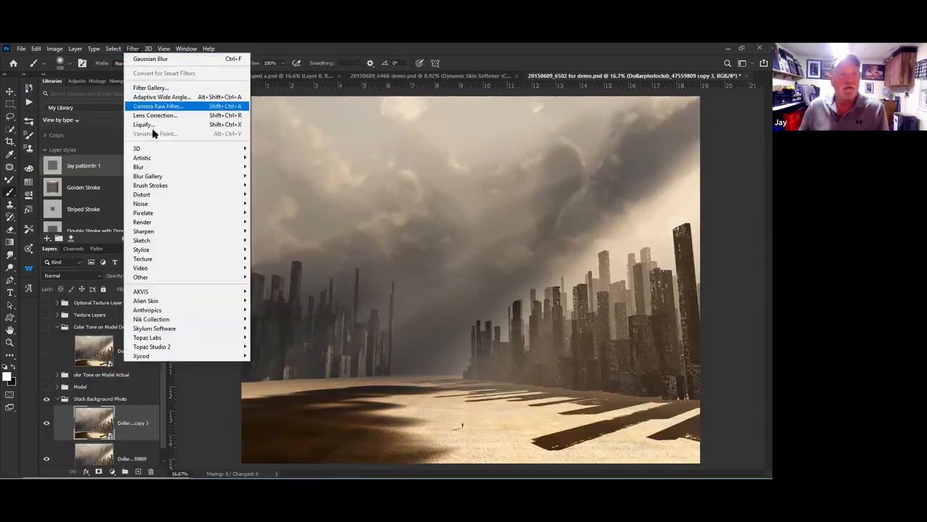
pyautogui.moveTo(152, 169)
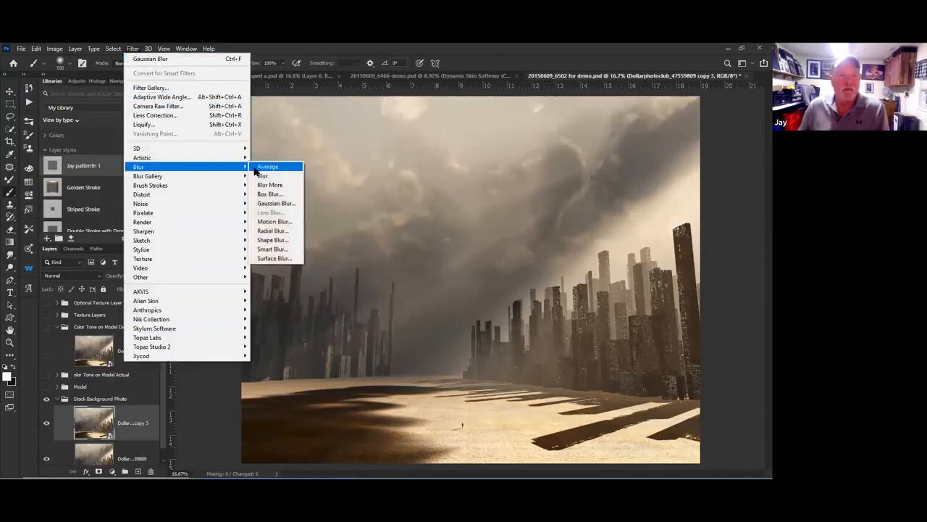
pyautogui.click(267, 166)
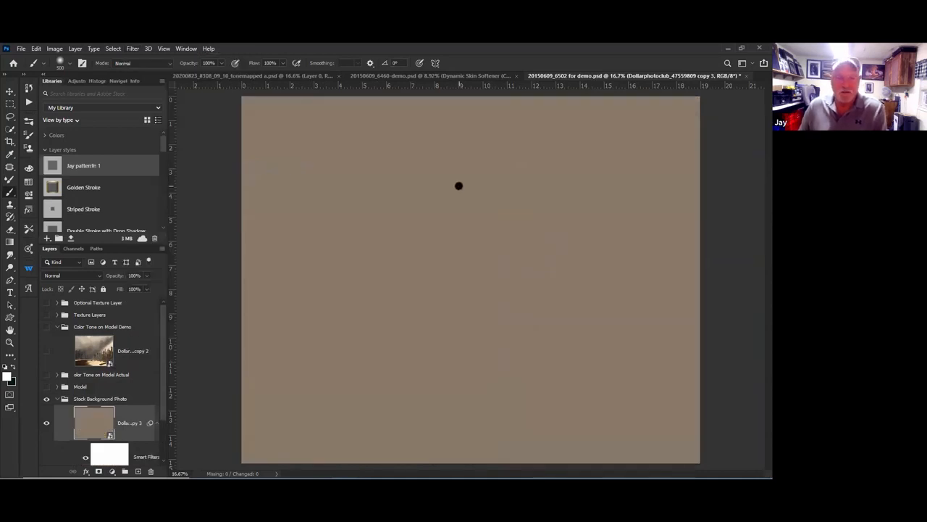
# Show and expand the Model group, and turn on the Color Tone on Model Demo layer and the "olor Tone on Model Actual" group
pyautogui.click(47, 387)
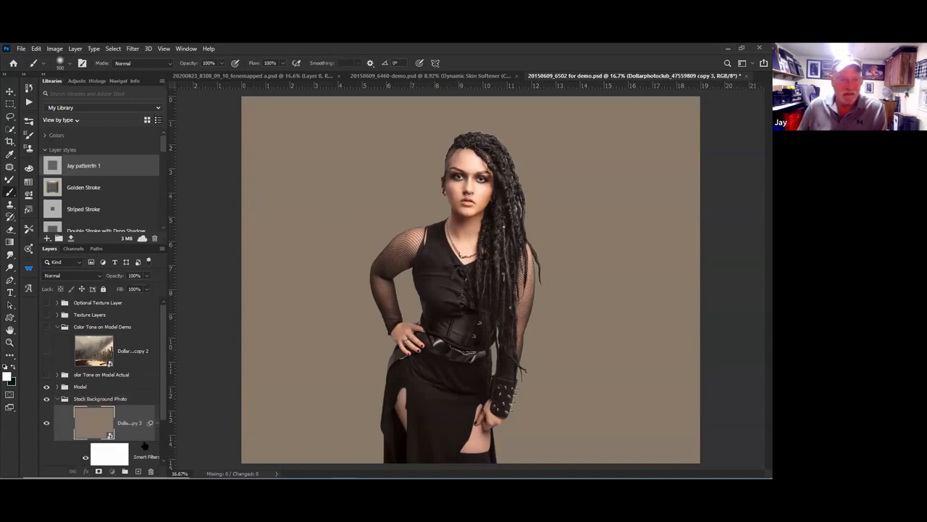
pyautogui.click(57, 387)
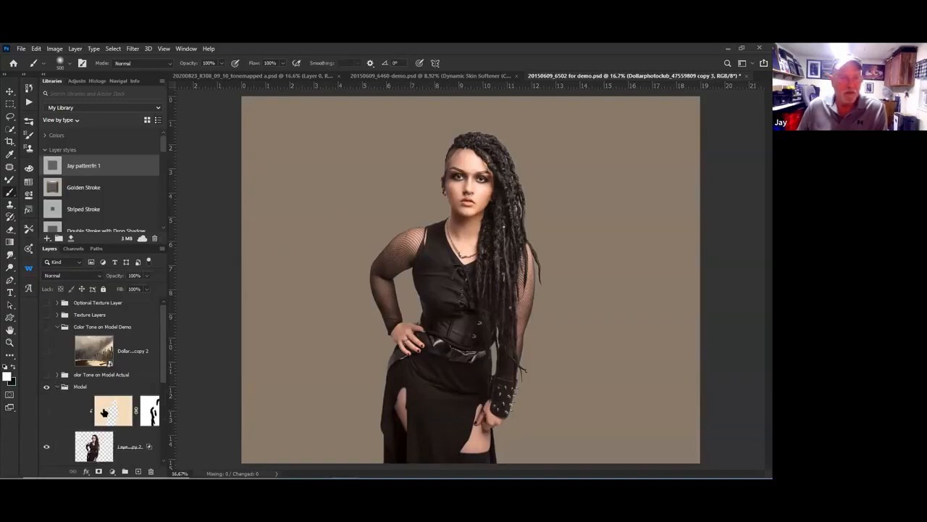
pyautogui.click(47, 354)
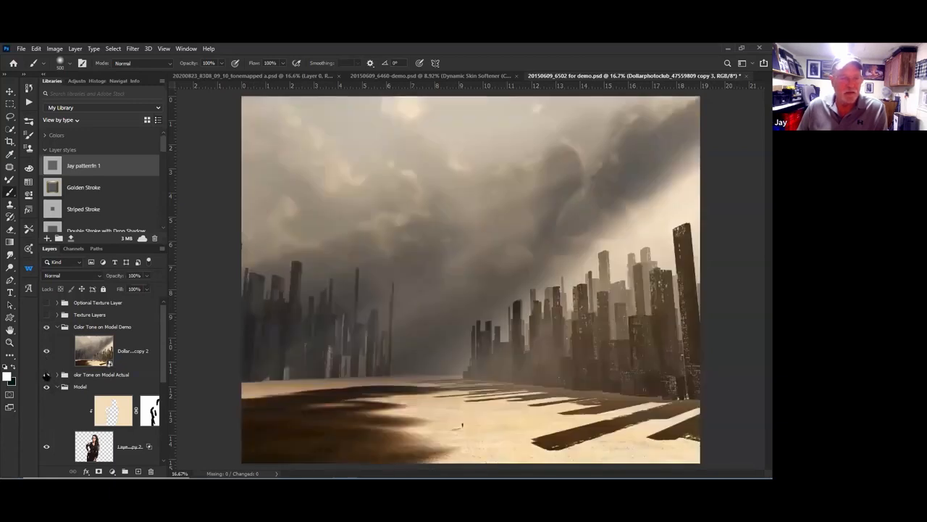
pyautogui.click(45, 376)
# Delete the averaged copy from the Stock Background Photo group
pyautogui.scroll(-5, 88, 410)
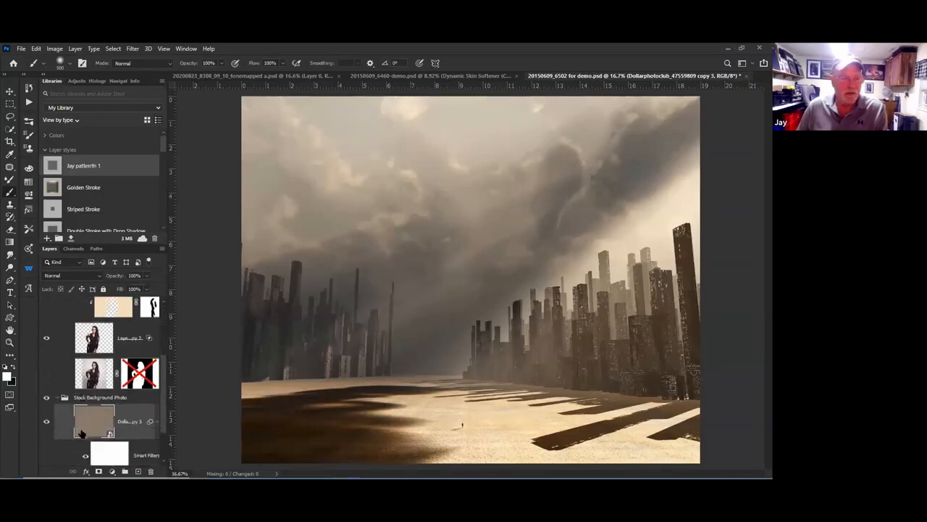
pyautogui.rightClick(85, 391)
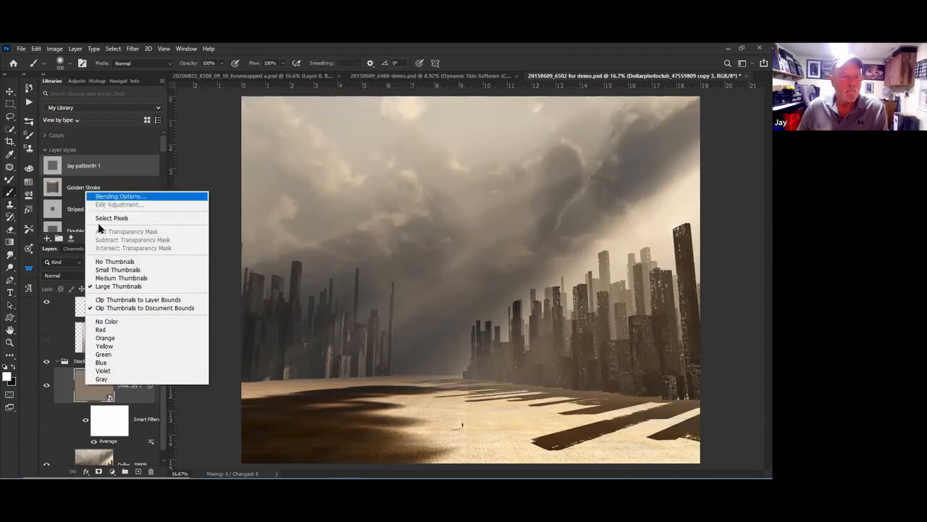
pyautogui.click(58, 389)
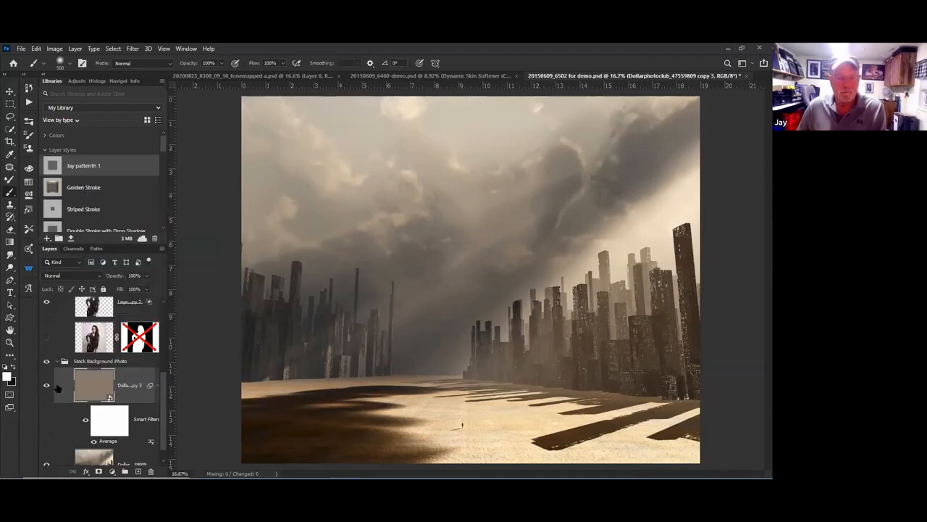
pyautogui.press('Delete')
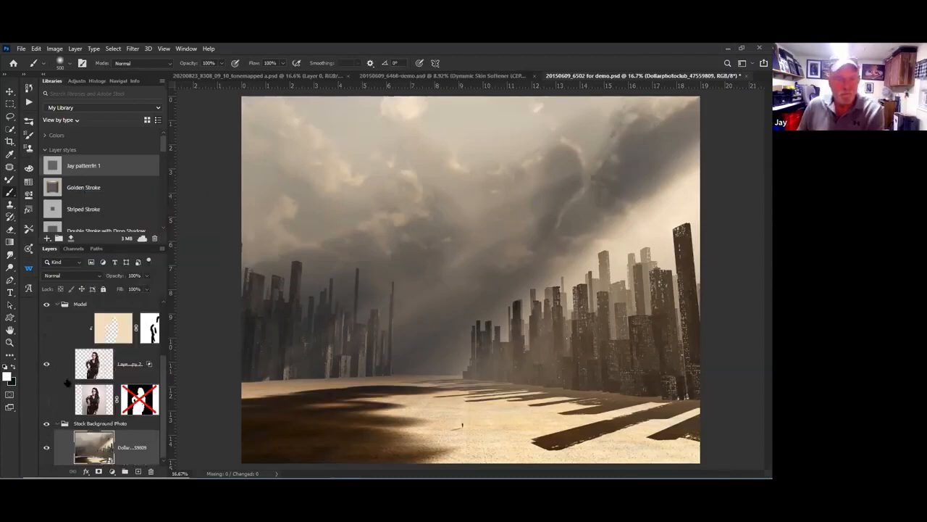
# Show the hidden clipped beige layer and the model photo with the disabled mask inside the Model group
pyautogui.scroll(3, 58, 391)
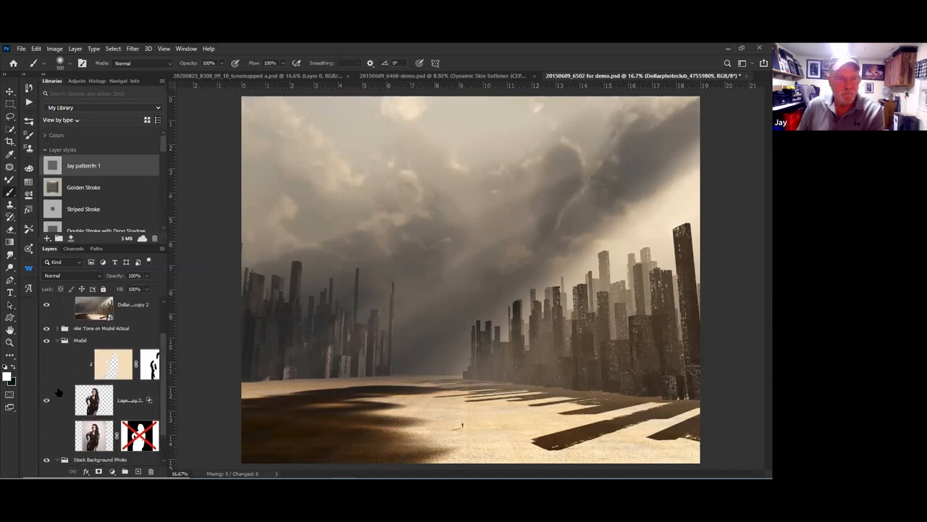
pyautogui.scroll(2, 61, 385)
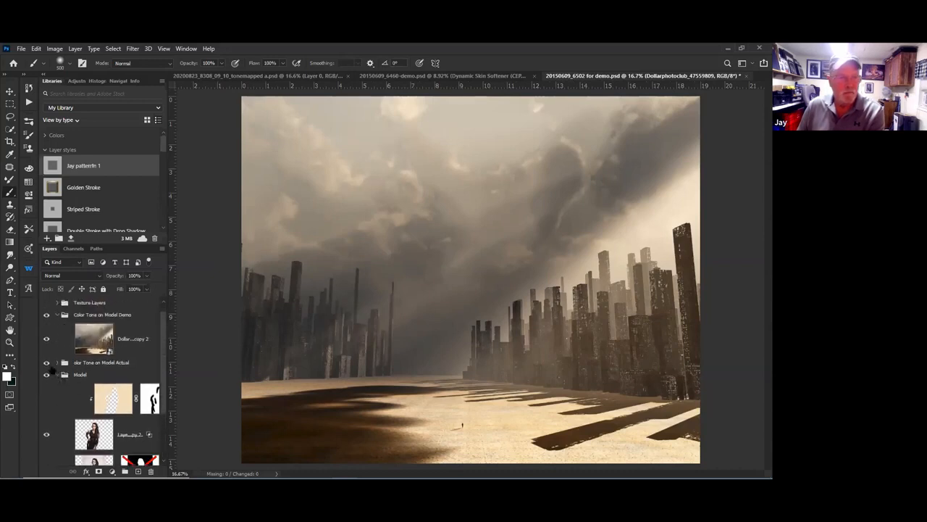
pyautogui.click(55, 363)
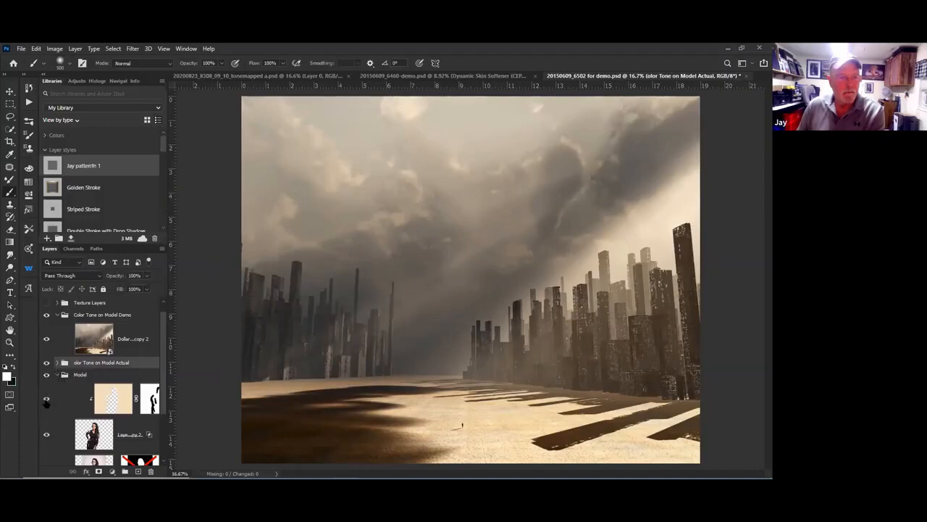
pyautogui.scroll(-2, 105, 423)
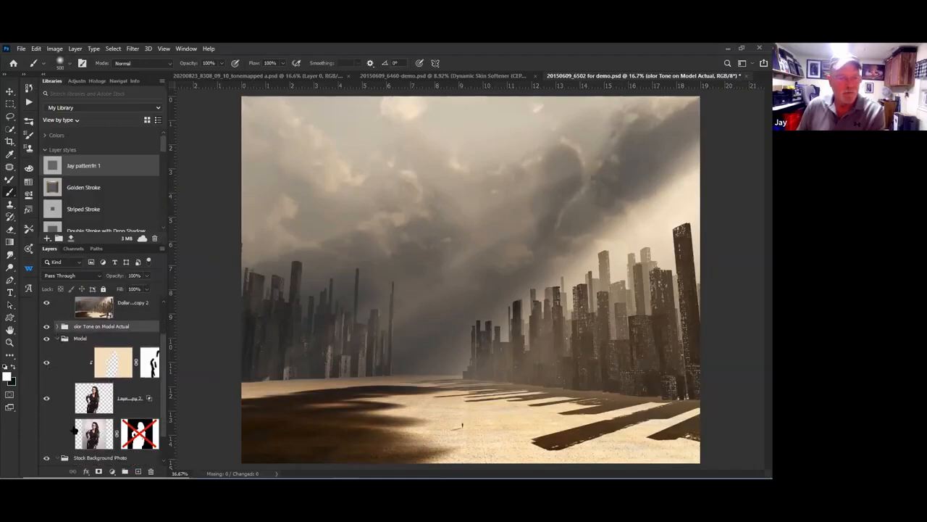
pyautogui.scroll(-2, 49, 440)
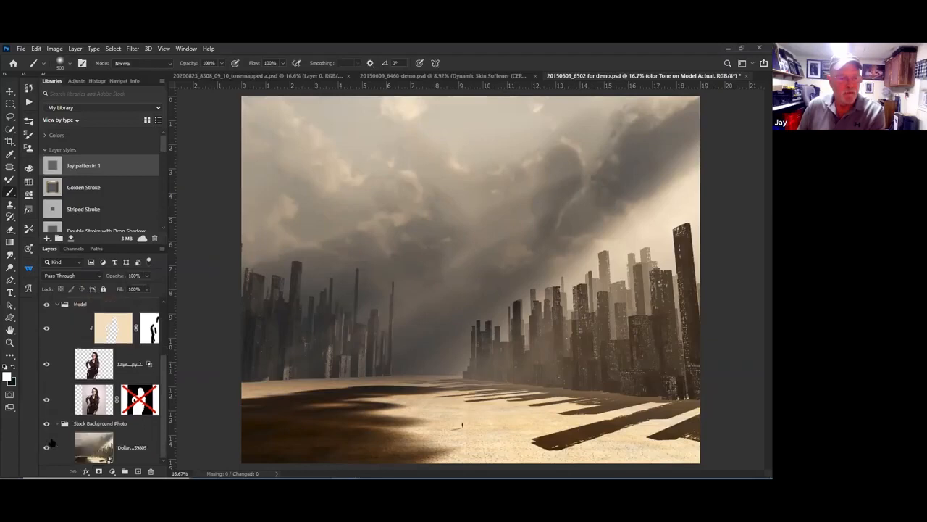
pyautogui.scroll(4, 51, 410)
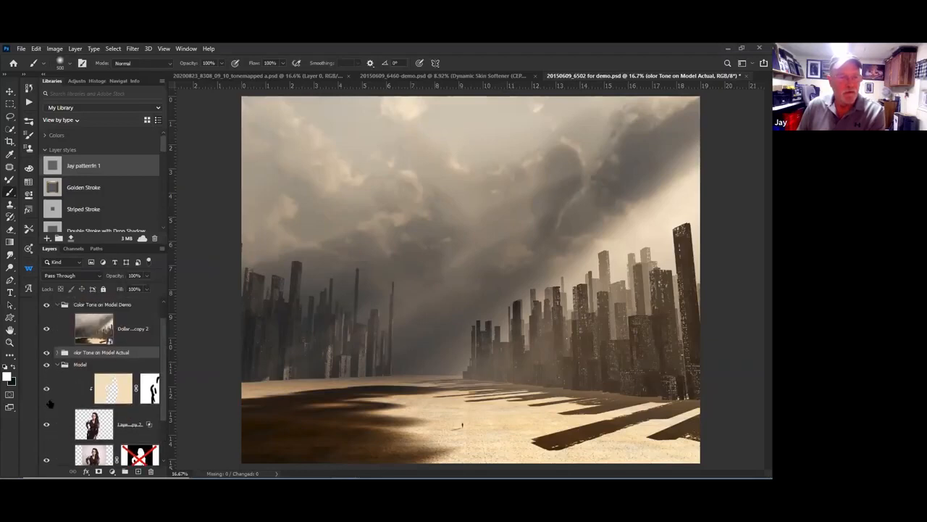
pyautogui.scroll(-2, 46, 394)
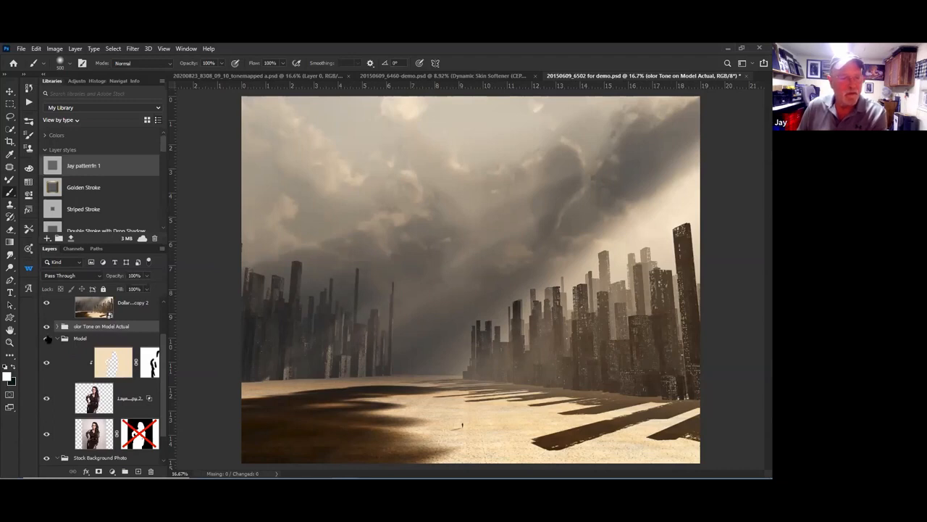
# Leave the Model group visible and expanded, and hide the background copy inside the Color Tone on Model Demo group
pyautogui.click(47, 339)
pyautogui.click(56, 340)
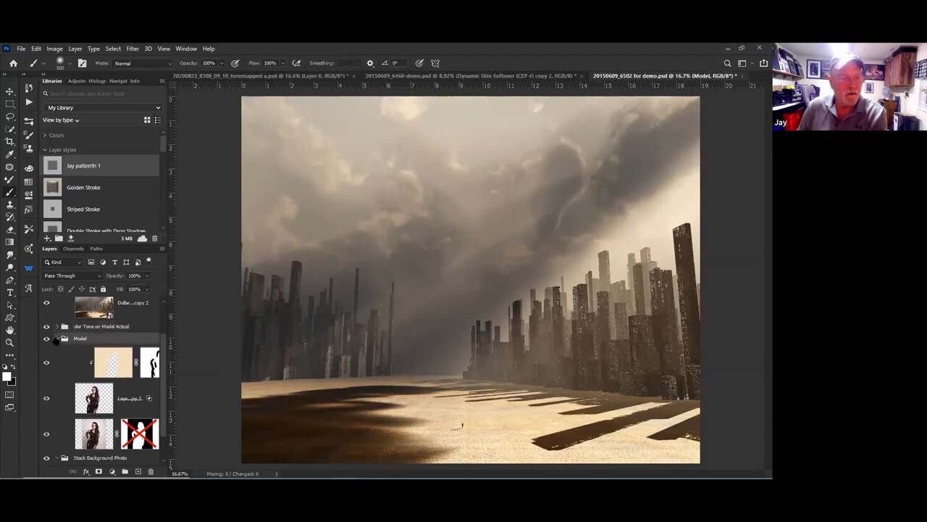
pyautogui.click(56, 339)
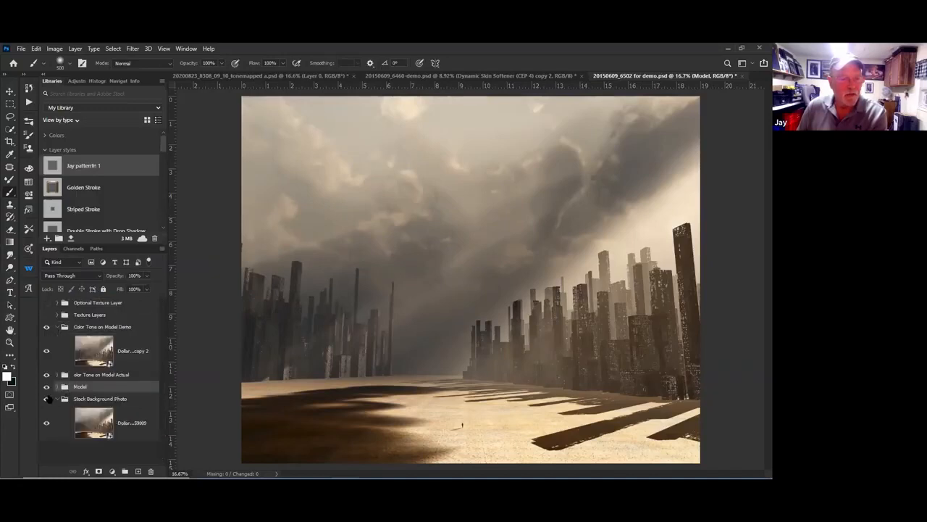
pyautogui.click(55, 387)
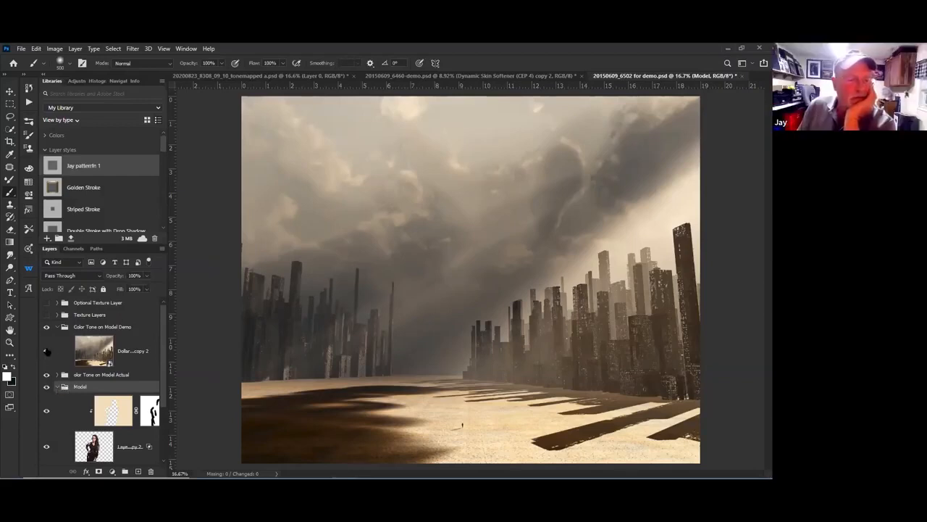
pyautogui.click(47, 351)
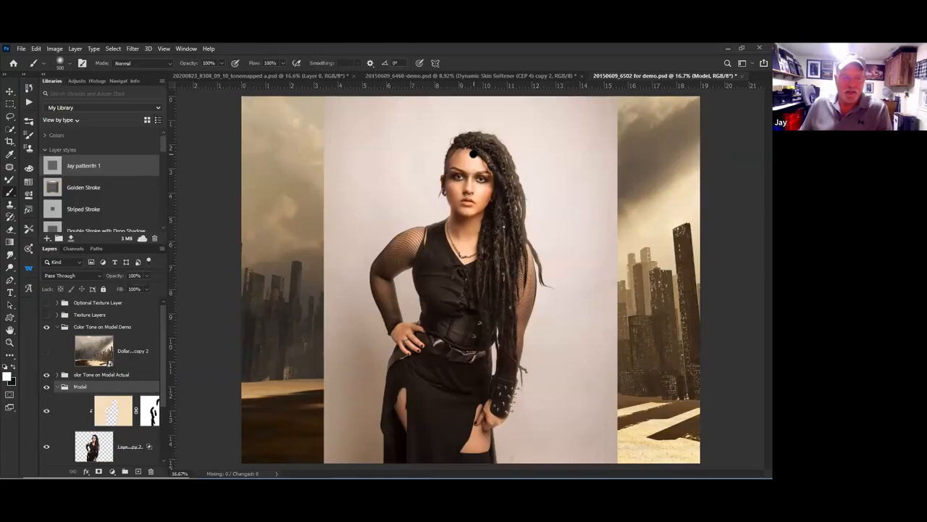
# Compare the composite with and without the Stock Background Photo group, leaving the group visible
pyautogui.scroll(-1, 48, 347)
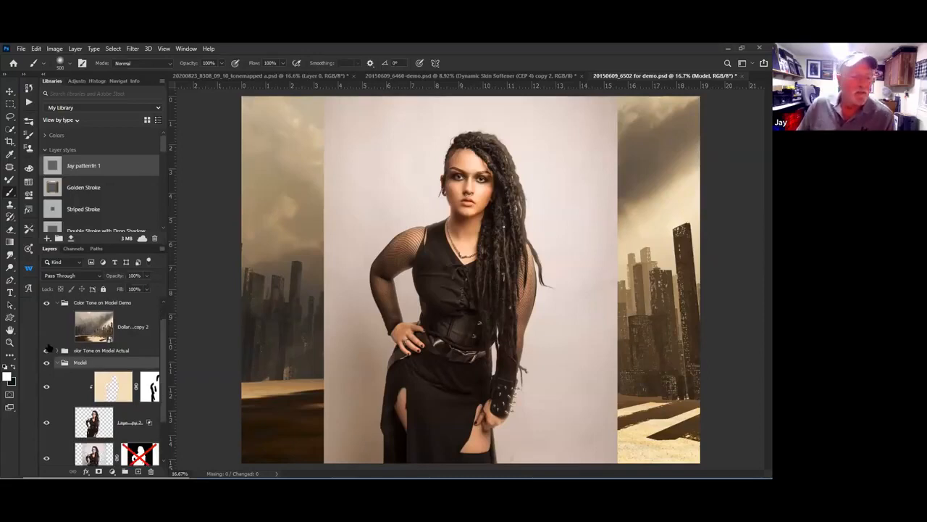
pyautogui.scroll(-2, 48, 348)
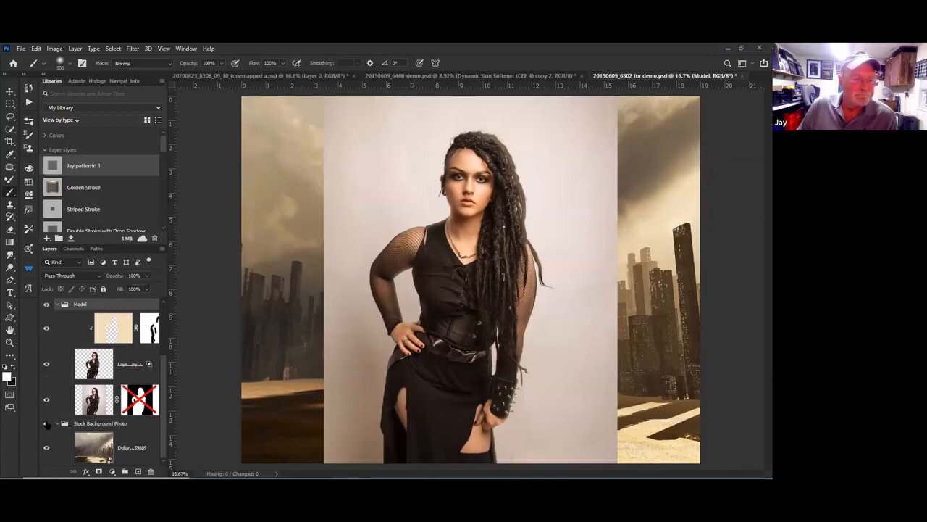
pyautogui.click(47, 424)
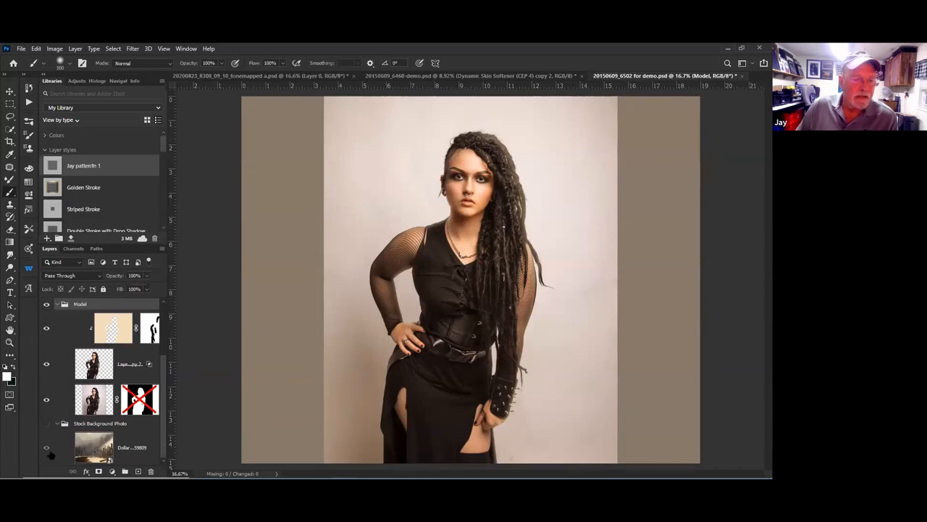
pyautogui.click(45, 423)
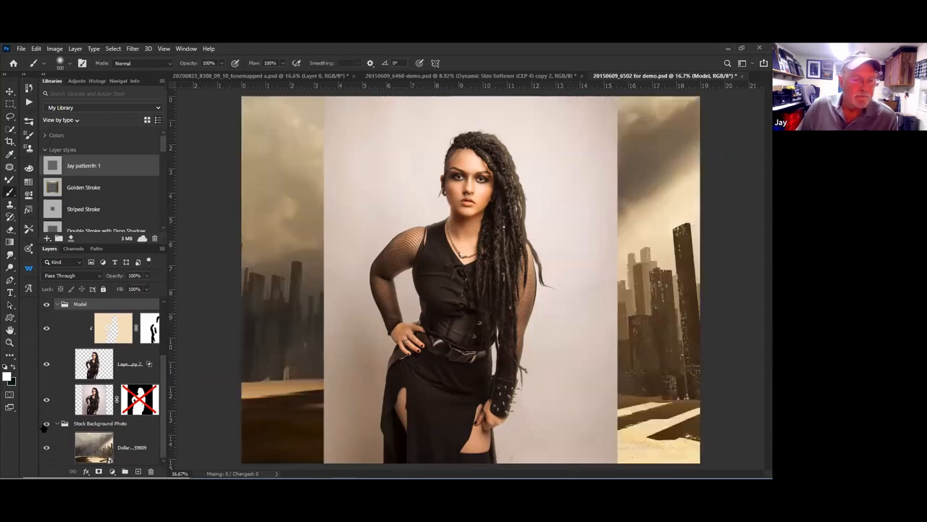
# Hide the model photo layer with the disabled mask and select the photo layer in the Stock Background Photo group
pyautogui.click(45, 400)
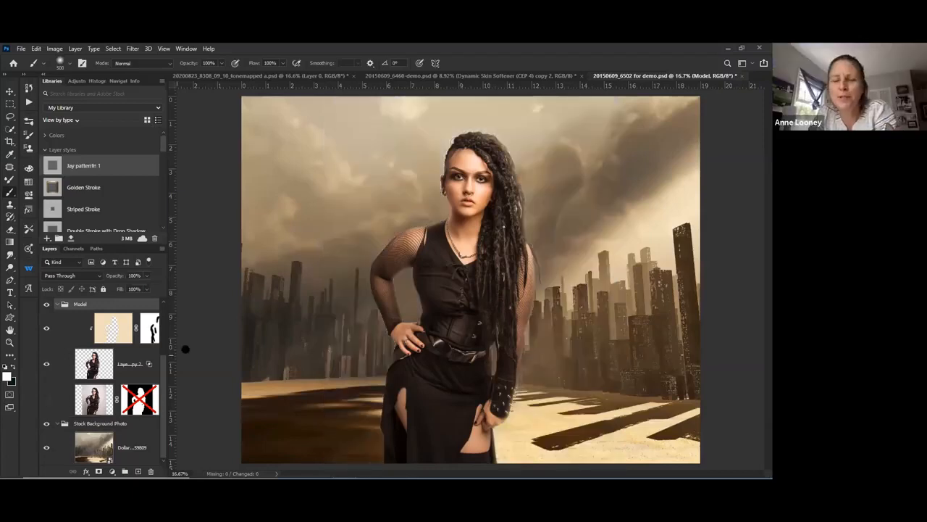
pyautogui.scroll(2, 216, 331)
pyautogui.scroll(-9, 201, 360)
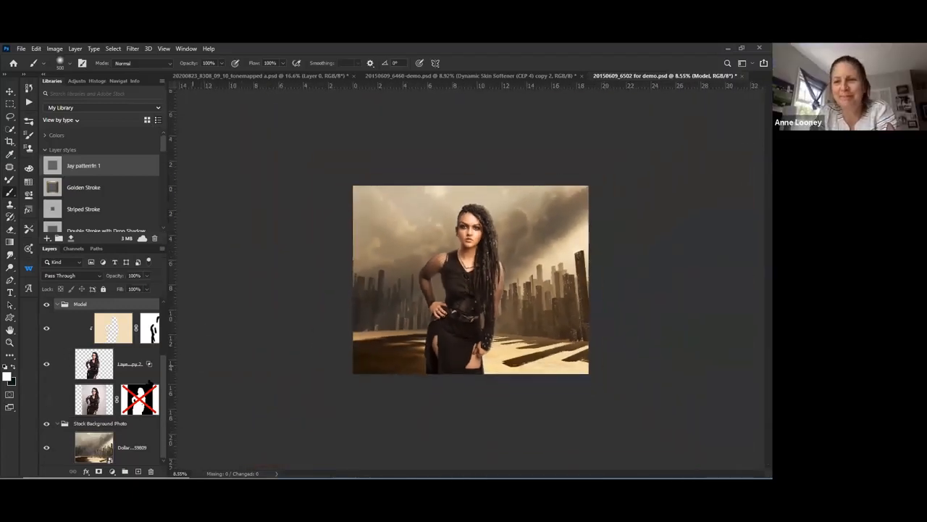
pyautogui.click(157, 459)
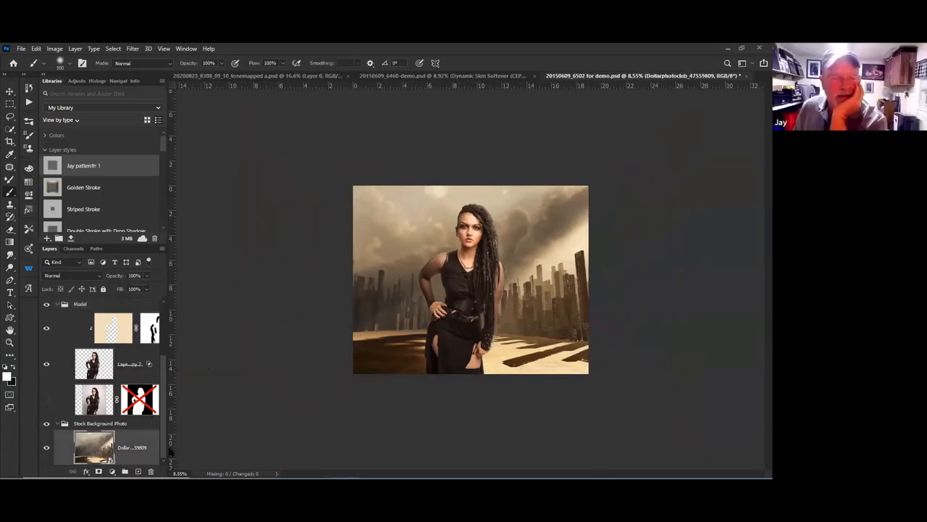
# Look up the Average blur filter among the available filters without applying it
pyautogui.scroll(1, 165, 445)
pyautogui.scroll(2, 169, 442)
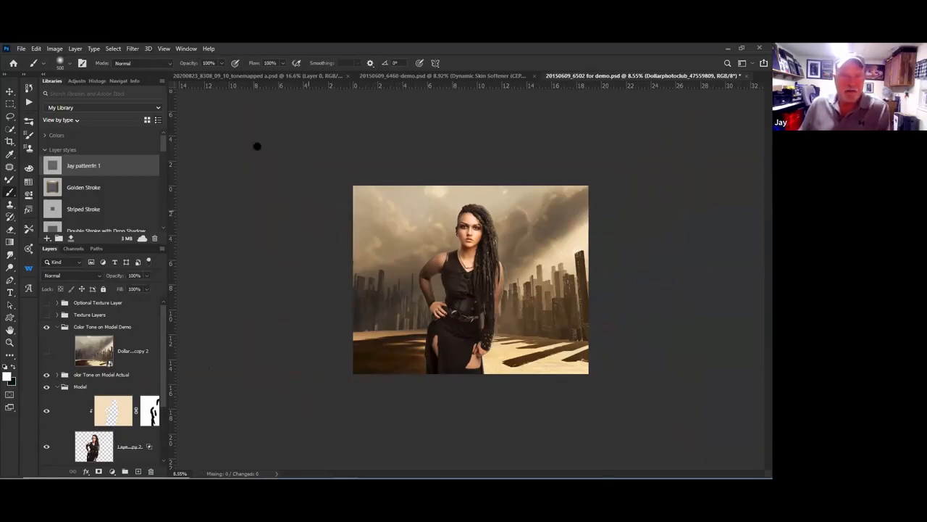
pyautogui.click(133, 49)
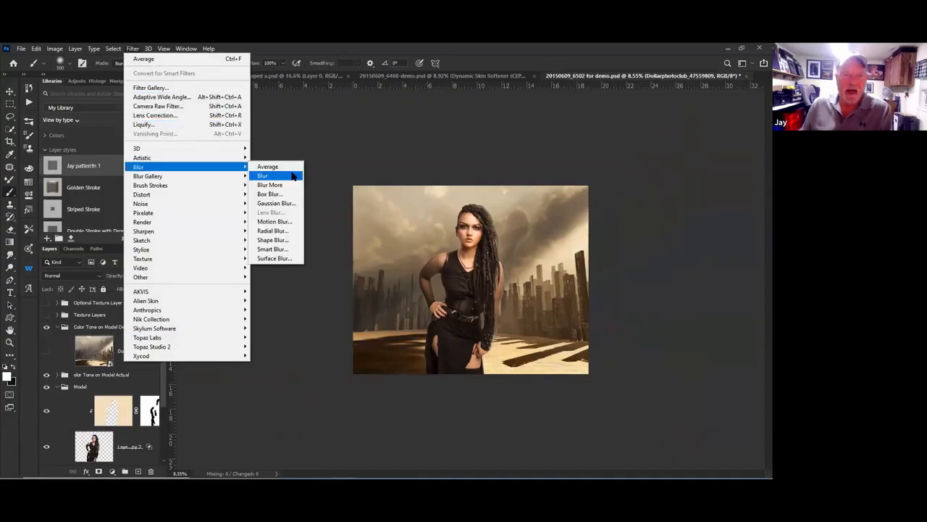
pyautogui.click(420, 118)
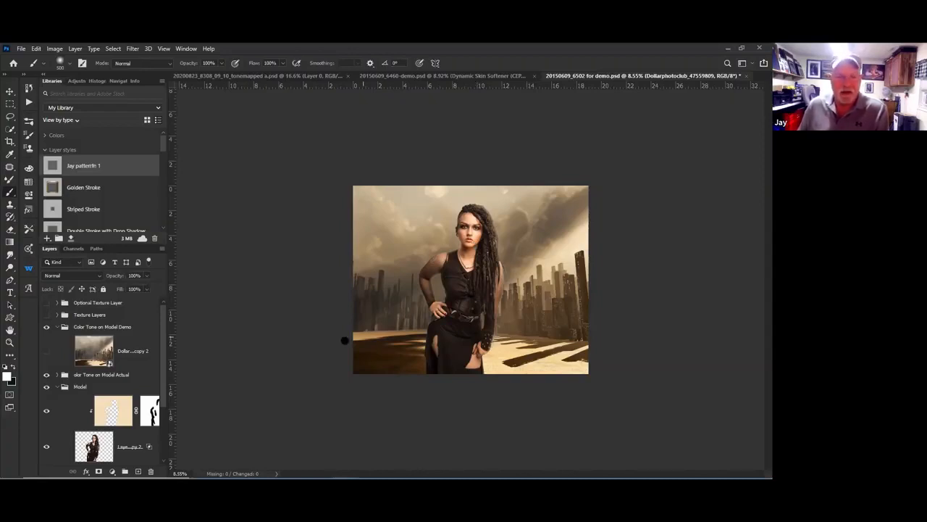
# Isolate the clipped beige layer in the Model group, and restore the visibility of the other layers
pyautogui.scroll(-2, 163, 388)
pyautogui.scroll(-1, 130, 388)
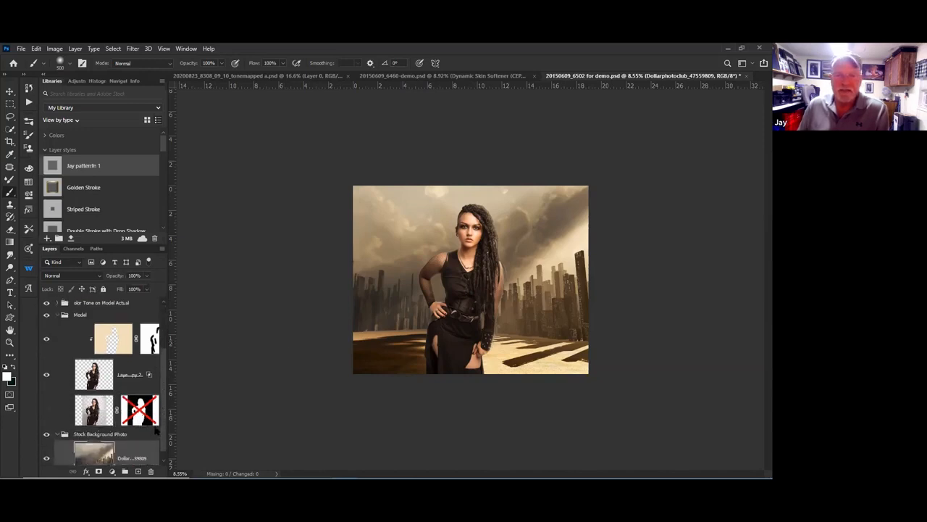
pyautogui.scroll(3, 130, 388)
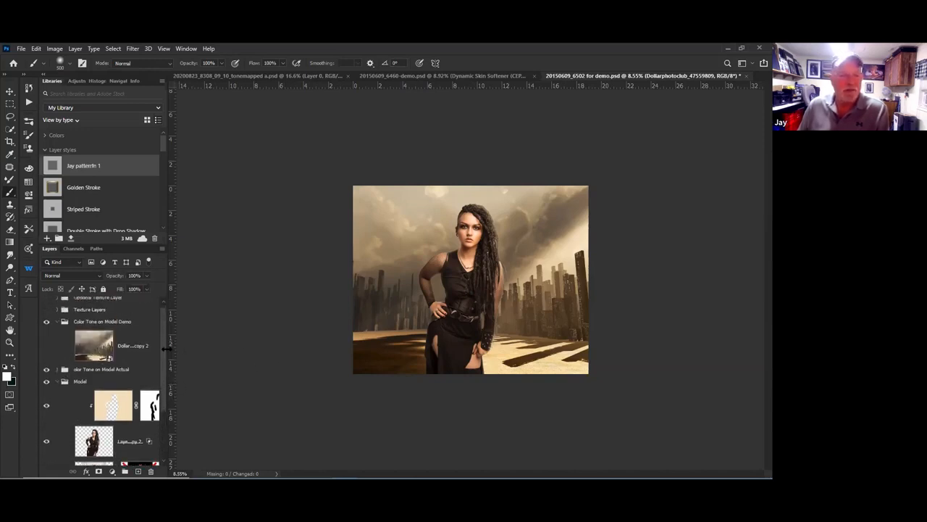
pyautogui.scroll(1, 123, 355)
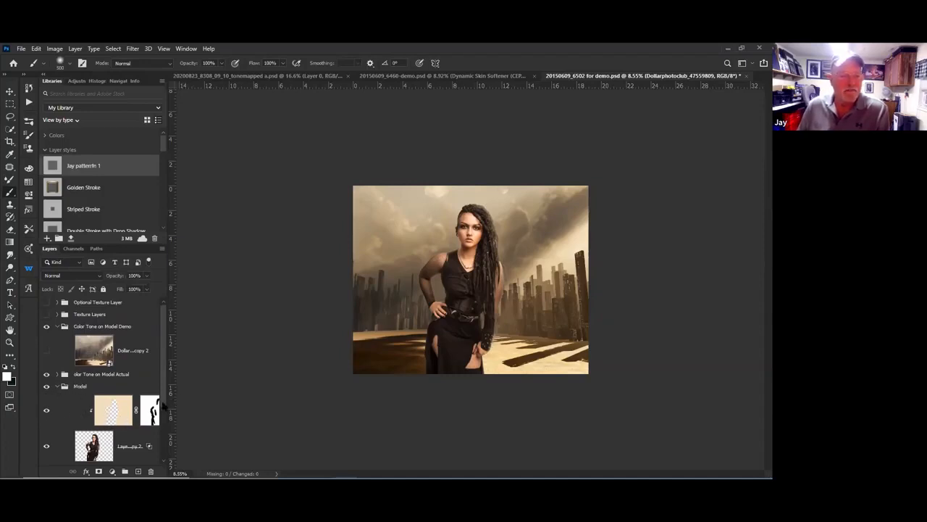
pyautogui.scroll(-2, 109, 391)
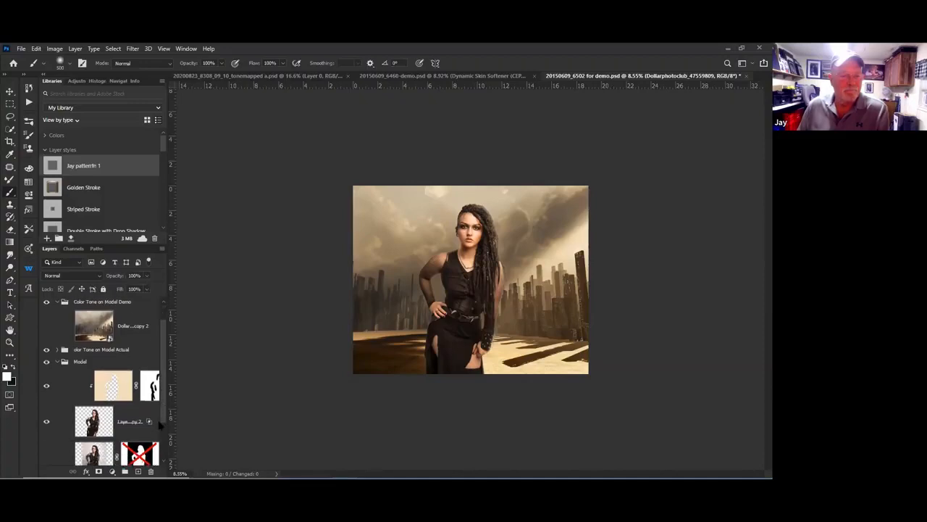
pyautogui.keyDown('alt'); pyautogui.click(46, 380); pyautogui.keyUp('alt')
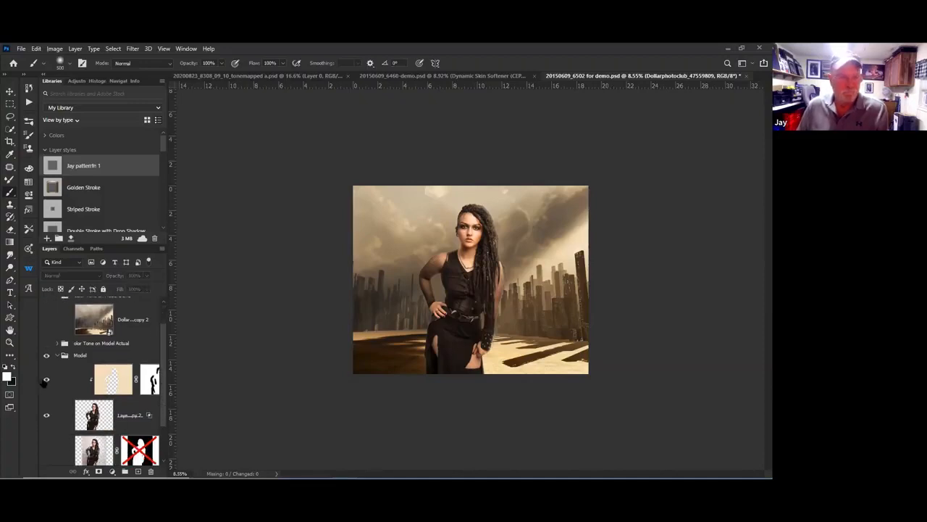
pyautogui.keyDown('alt'); pyautogui.click(46, 381); pyautogui.keyUp('alt')
pyautogui.keyDown('alt'); pyautogui.click(46, 380); pyautogui.keyUp('alt')
pyautogui.keyDown('alt'); pyautogui.click(46, 380); pyautogui.keyUp('alt')
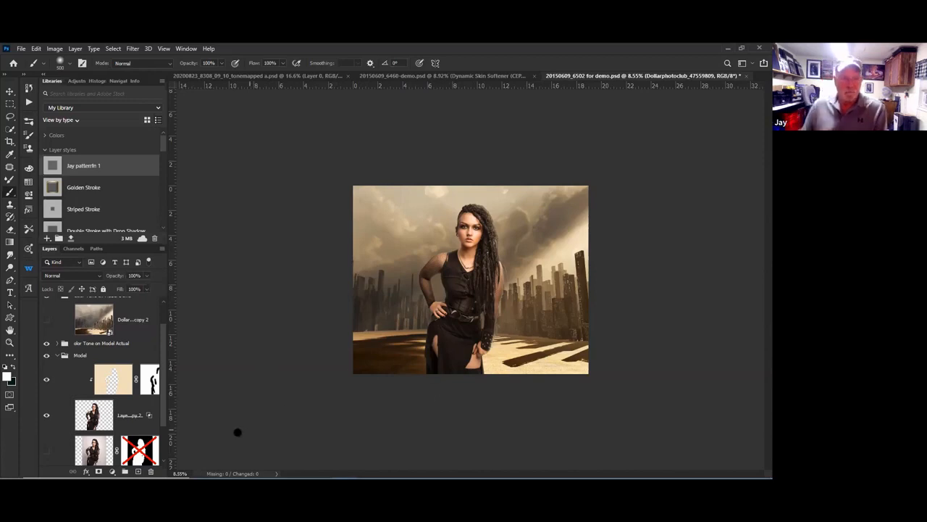
# Show the Texture Layers group and compare the Optional Texture Layer group on and off, leaving the optional group hidden
pyautogui.scroll(2, 145, 392)
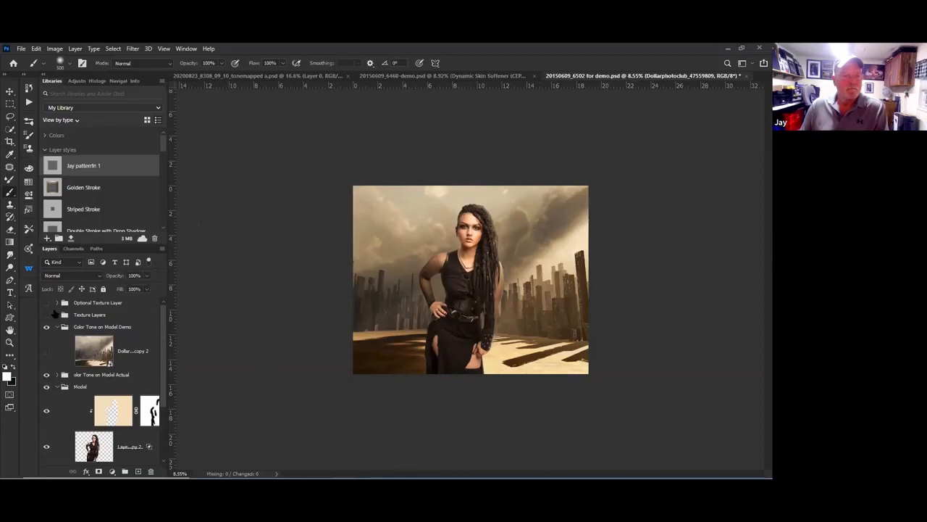
pyautogui.click(46, 314)
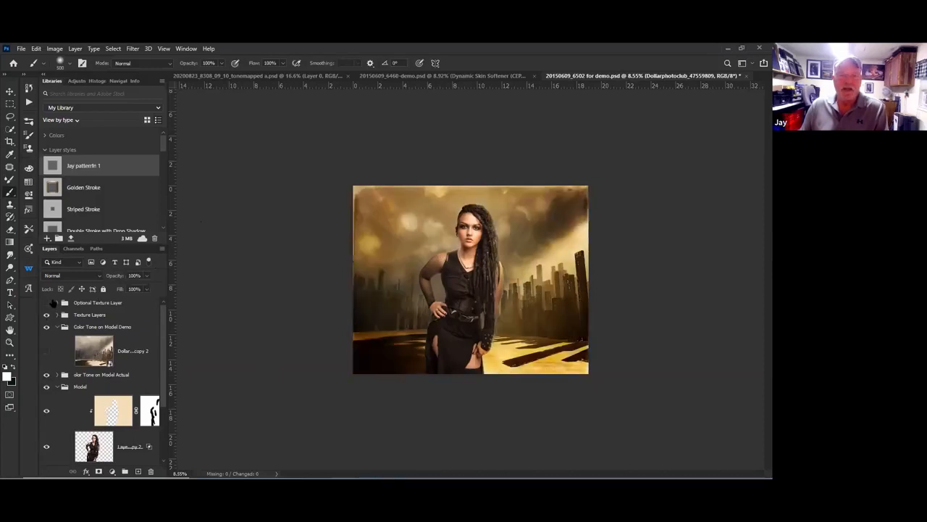
pyautogui.click(52, 303)
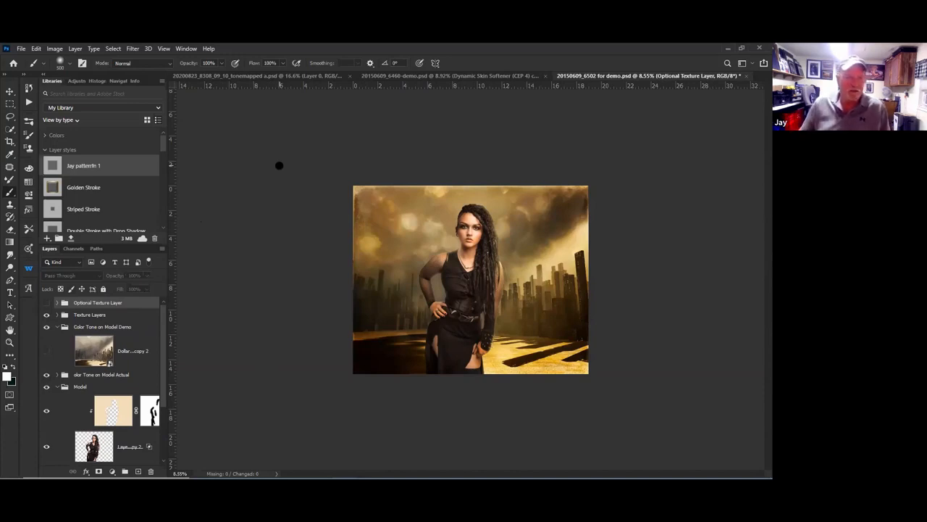
pyautogui.click(46, 303)
pyautogui.click(47, 303)
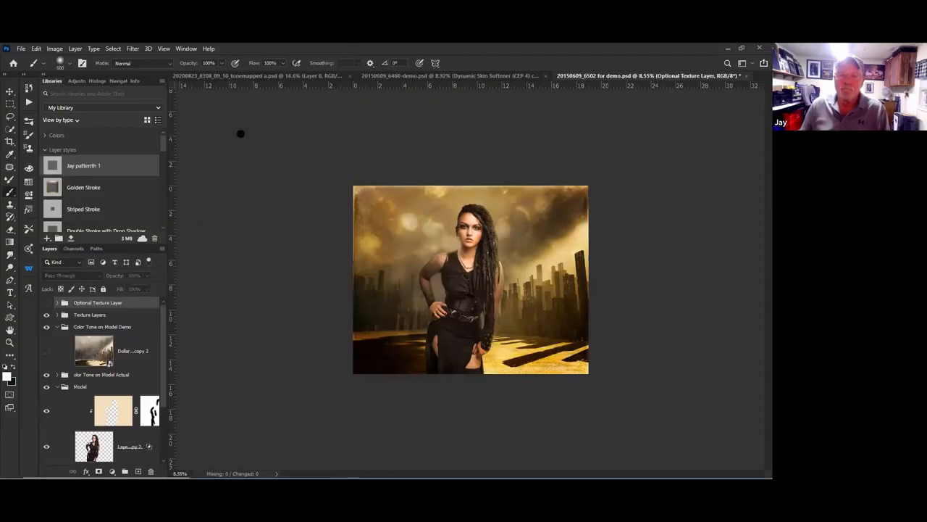
# Collapse the library's Layer styles section and switch to the 20150609_6460-demo.psd document
pyautogui.scroll(-3, 285, 252)
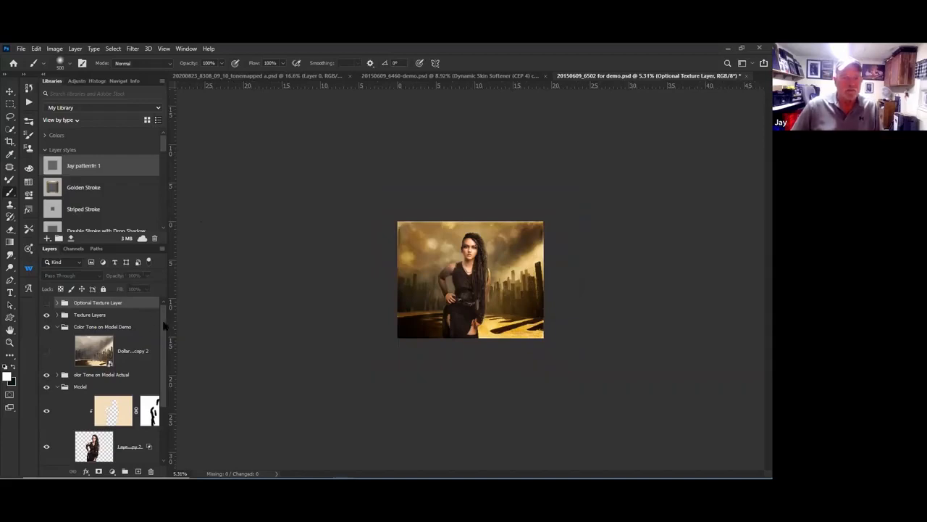
pyautogui.scroll(-2, 164, 328)
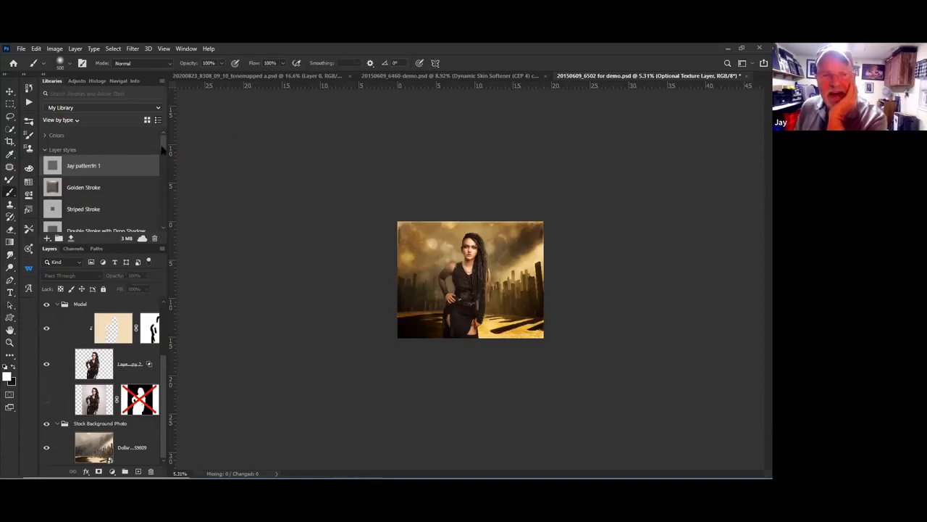
pyautogui.click(46, 150)
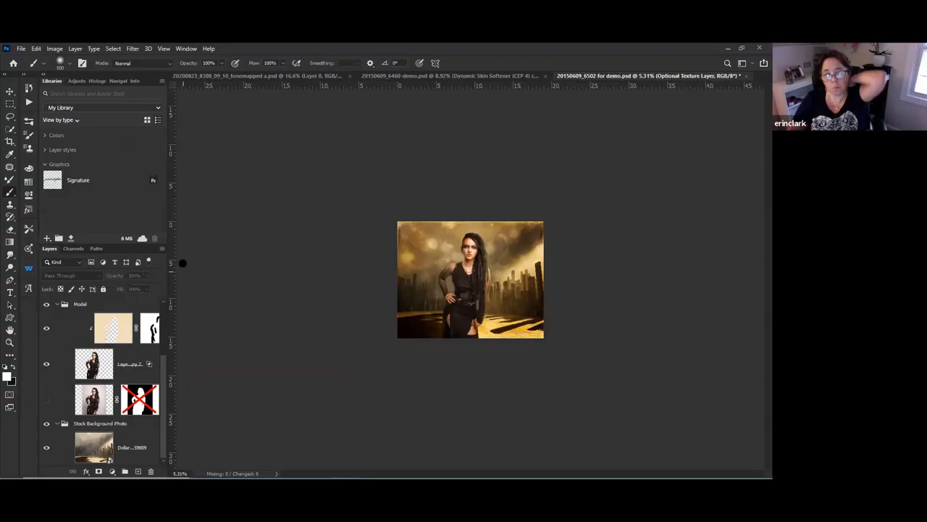
pyautogui.click(408, 76)
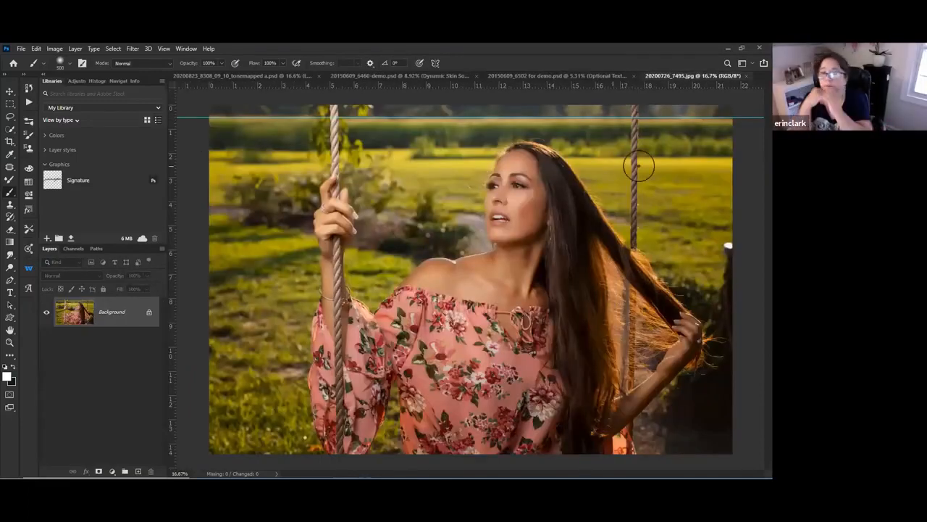
# Run the mat action on 20200726_7495.jpg to add the black mat and stroke layers, and select the photo's Layer 0
pyautogui.scroll(-5, 335, 189)
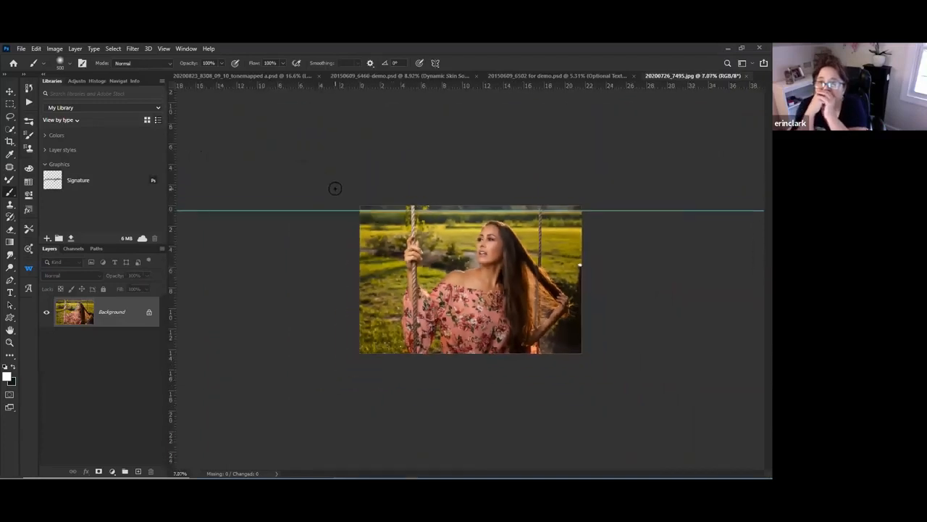
pyautogui.press('F2')
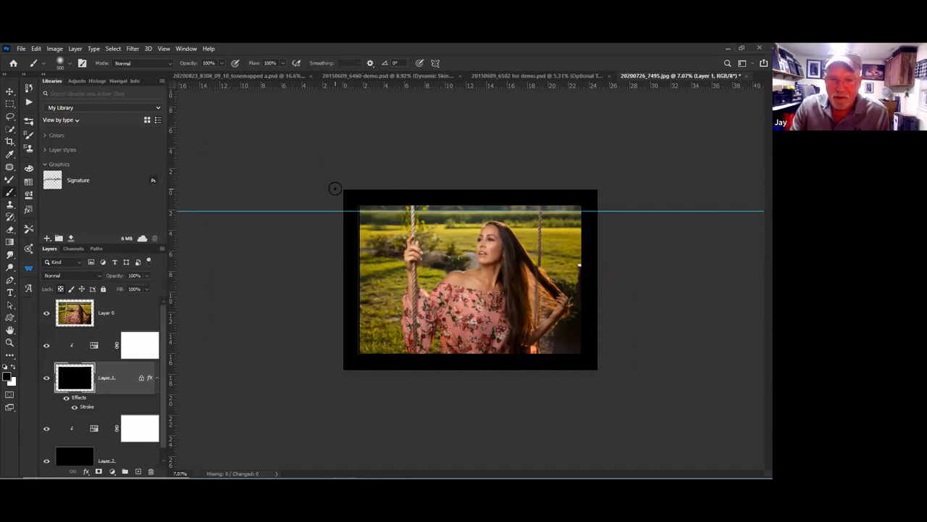
pyautogui.scroll(4, 450, 278)
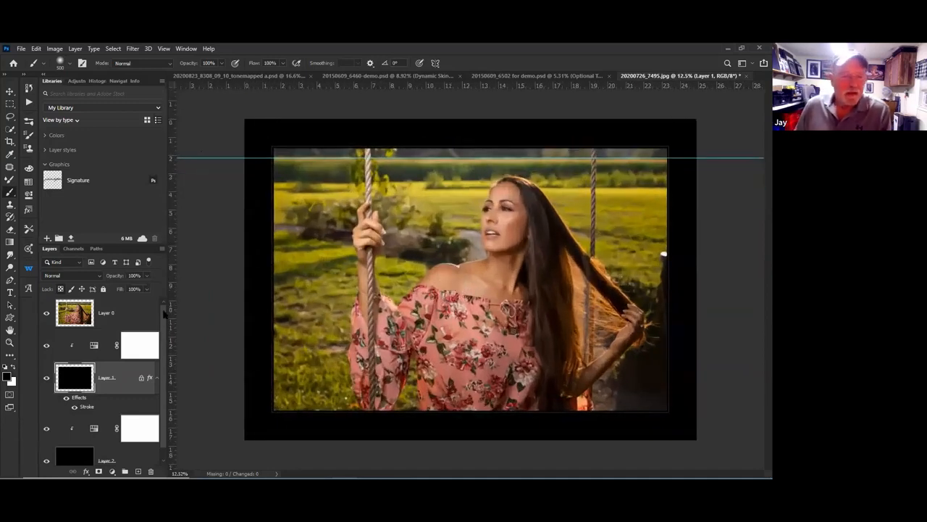
pyautogui.click(121, 316)
pyautogui.press('h')
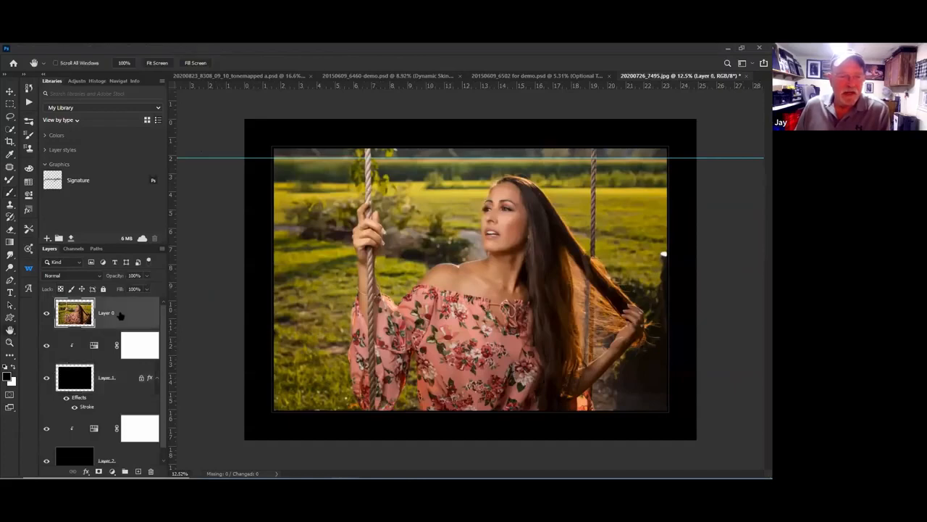
# Try the saved pattern, Striped Stroke, Favorite Texture, Jay Pattern Soft and Jay Golden Stroke styles on Layer 0, and cancel the layer style changes
pyautogui.doubleClick(120, 299)
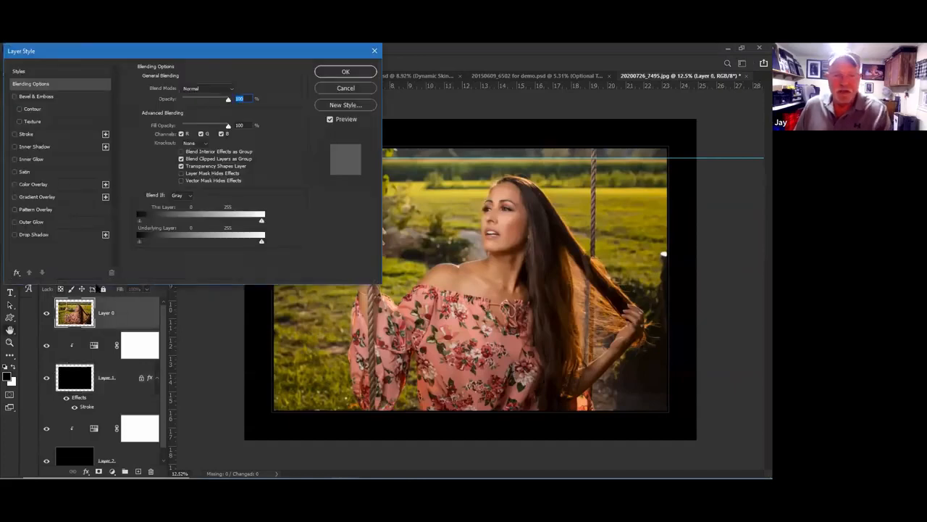
pyautogui.click(44, 72)
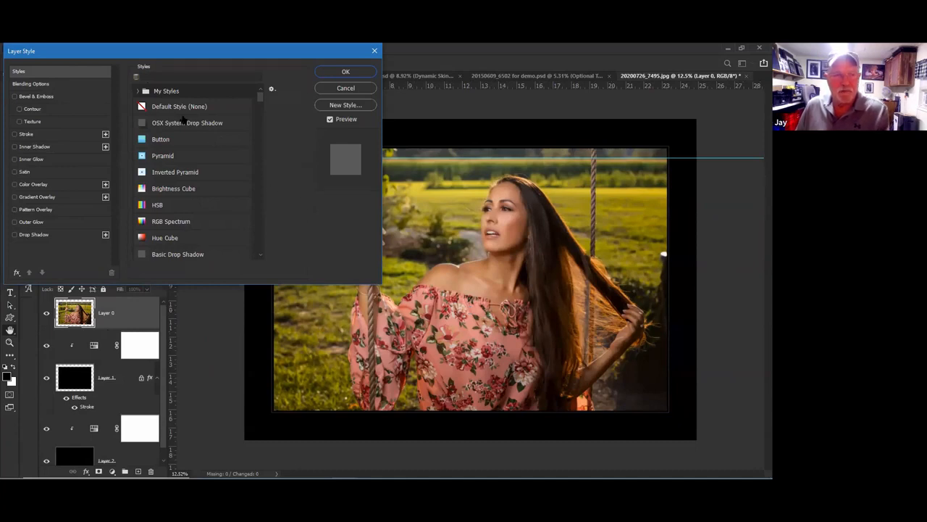
pyautogui.moveTo(260, 100); pyautogui.dragTo(259, 258)
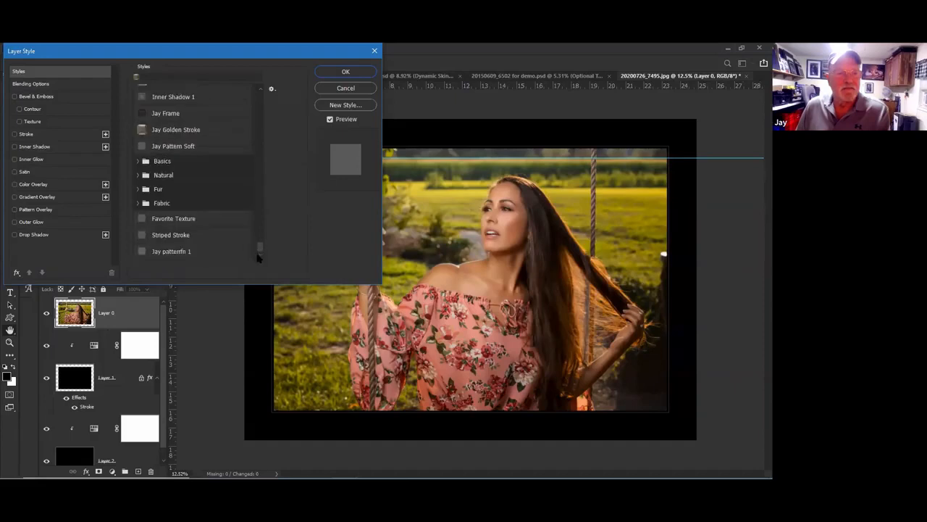
pyautogui.click(181, 251)
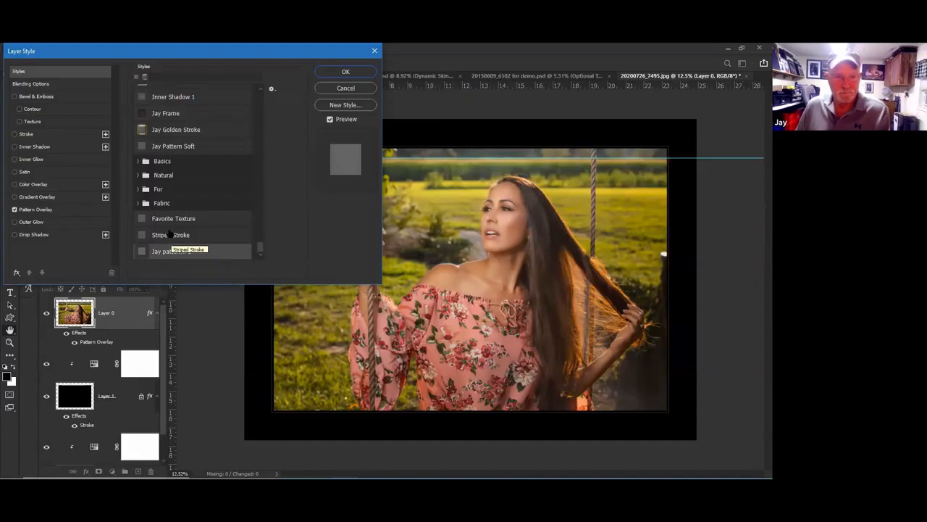
pyautogui.click(170, 235)
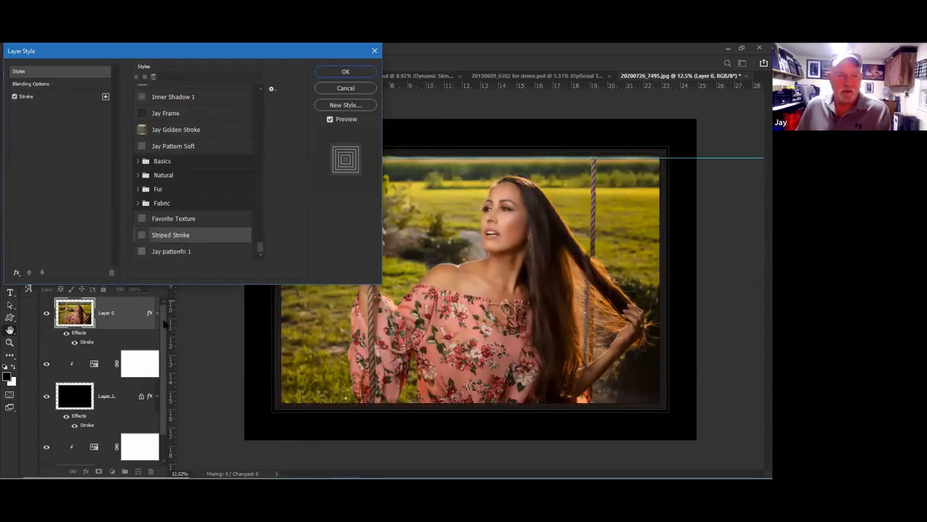
pyautogui.click(189, 220)
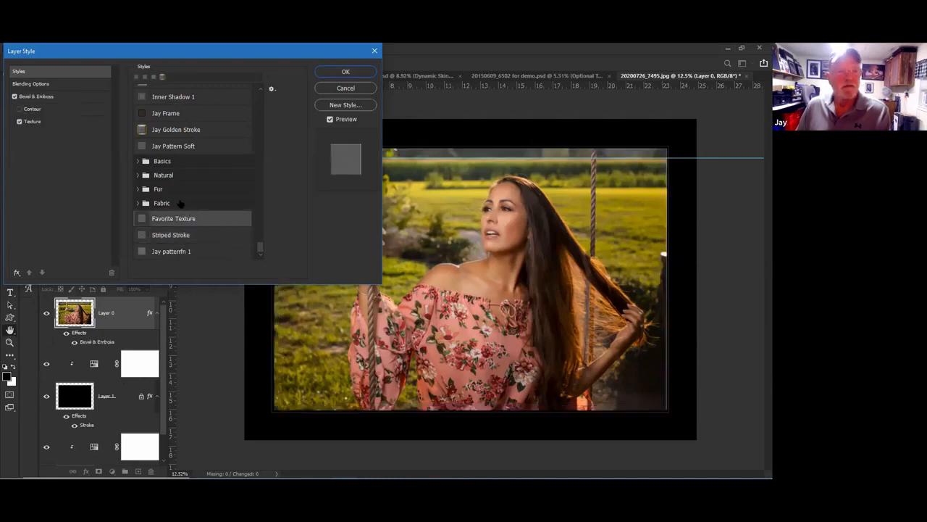
pyautogui.click(183, 148)
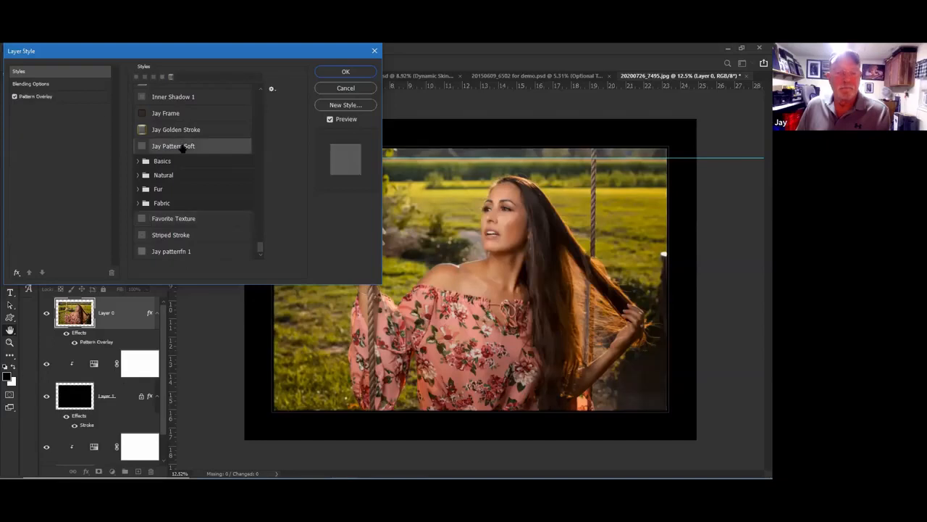
pyautogui.click(178, 130)
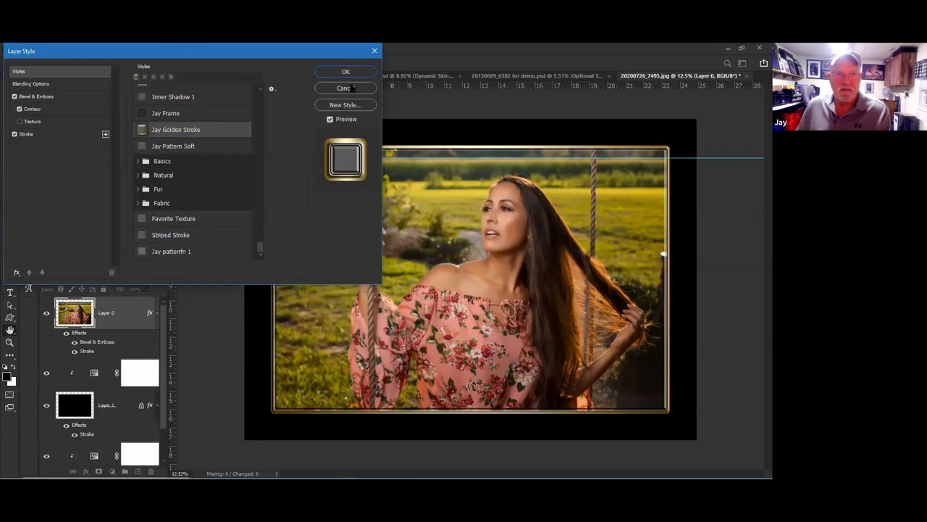
pyautogui.click(345, 88)
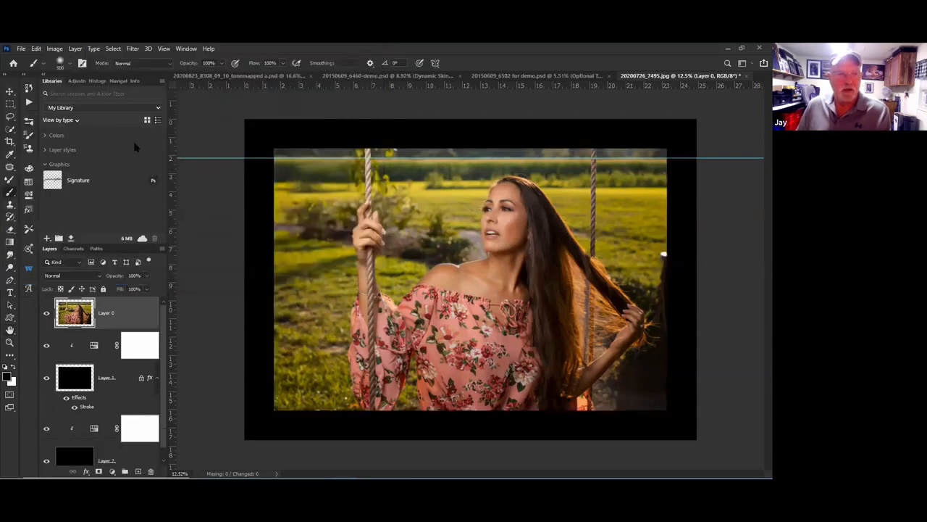
# Try the Jay pattern style from the library on Layer 0, and apply the Golden Stroke library style instead
pyautogui.click(44, 150)
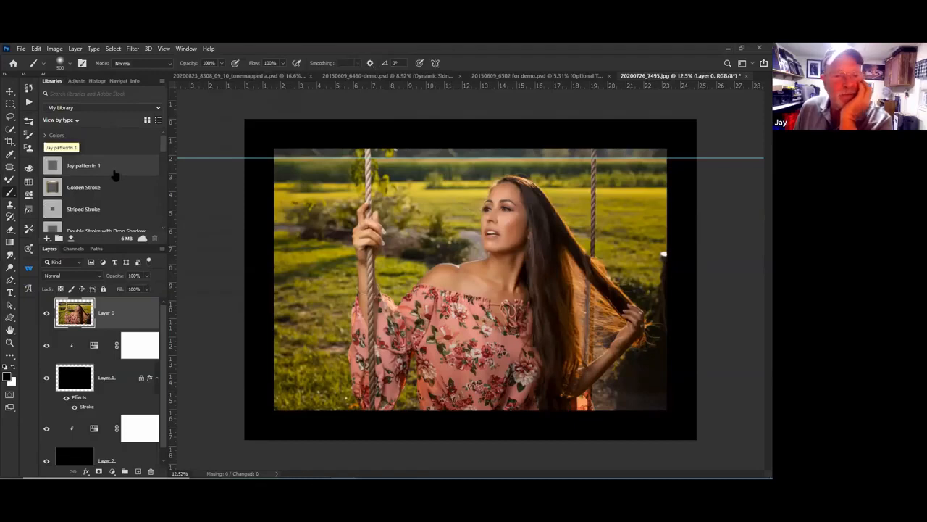
pyautogui.click(113, 173)
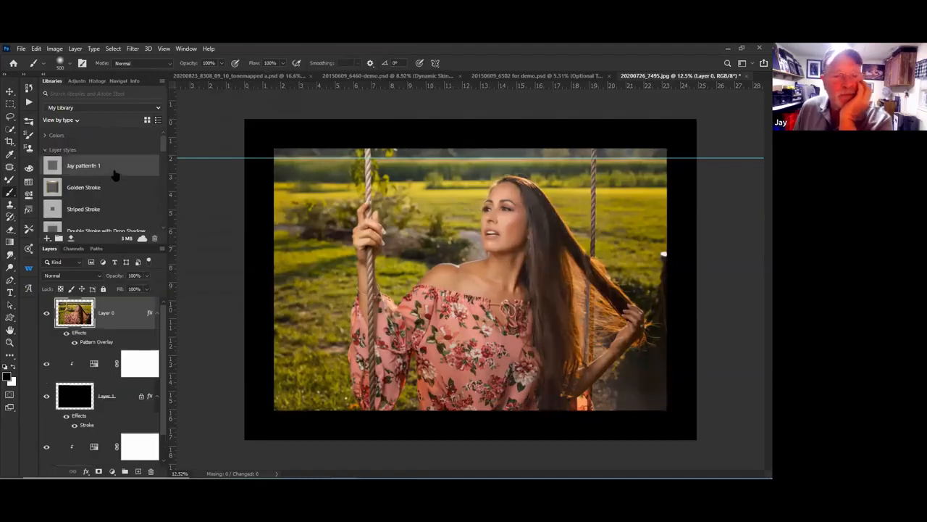
pyautogui.click(70, 186)
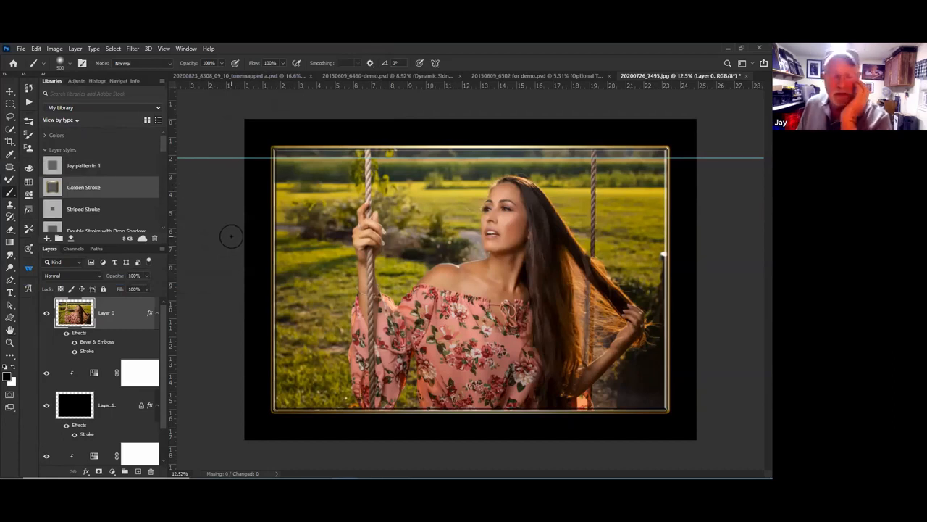
pyautogui.hotkey('ctrl', 'z')
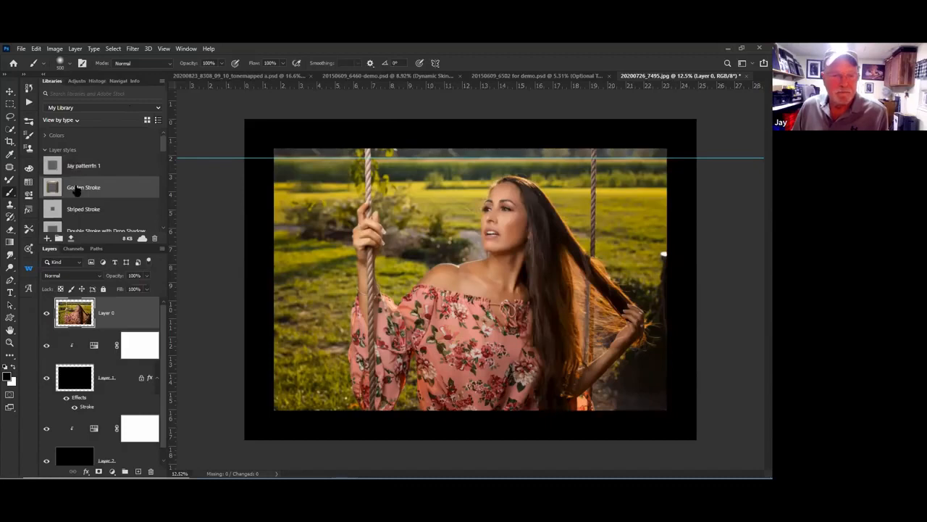
pyautogui.click(90, 185)
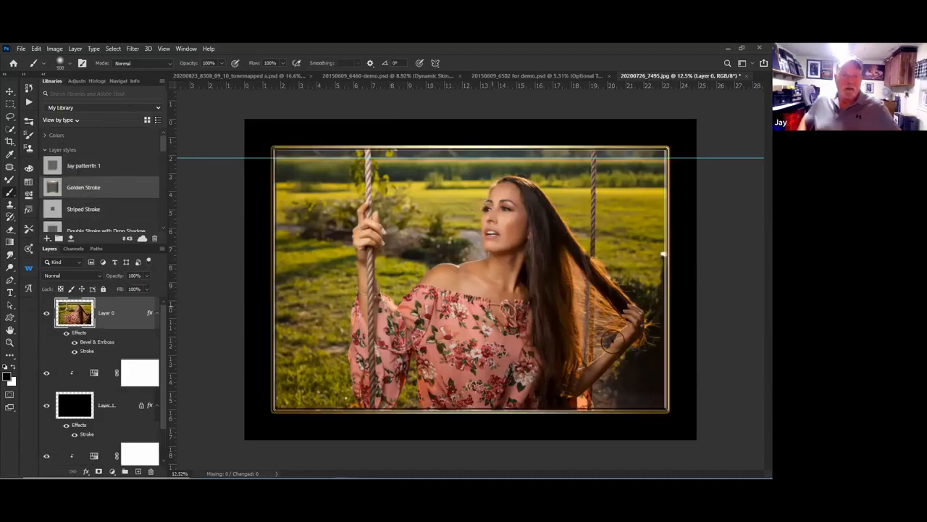
pyautogui.moveTo(771, 477)
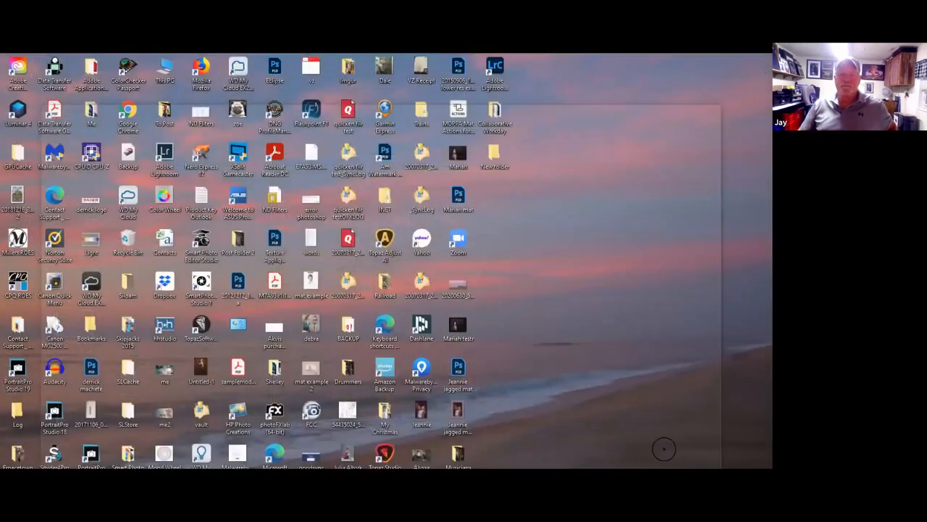